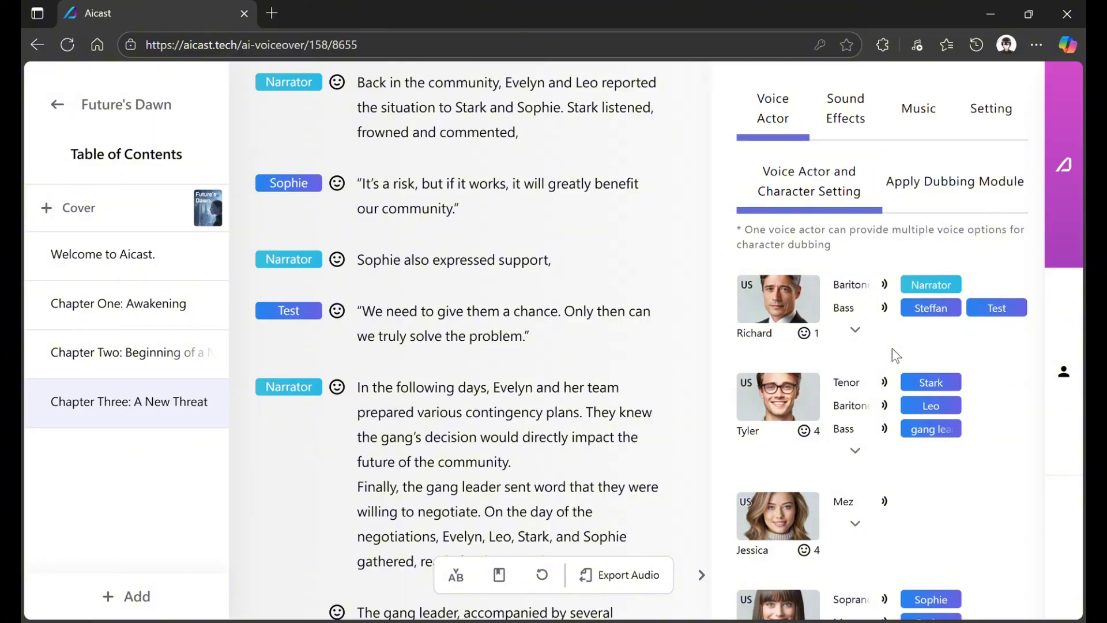
Step: Look through the scripts and character assignments of Chapter One, Chapter Two and Chapter Three
click(149, 302)
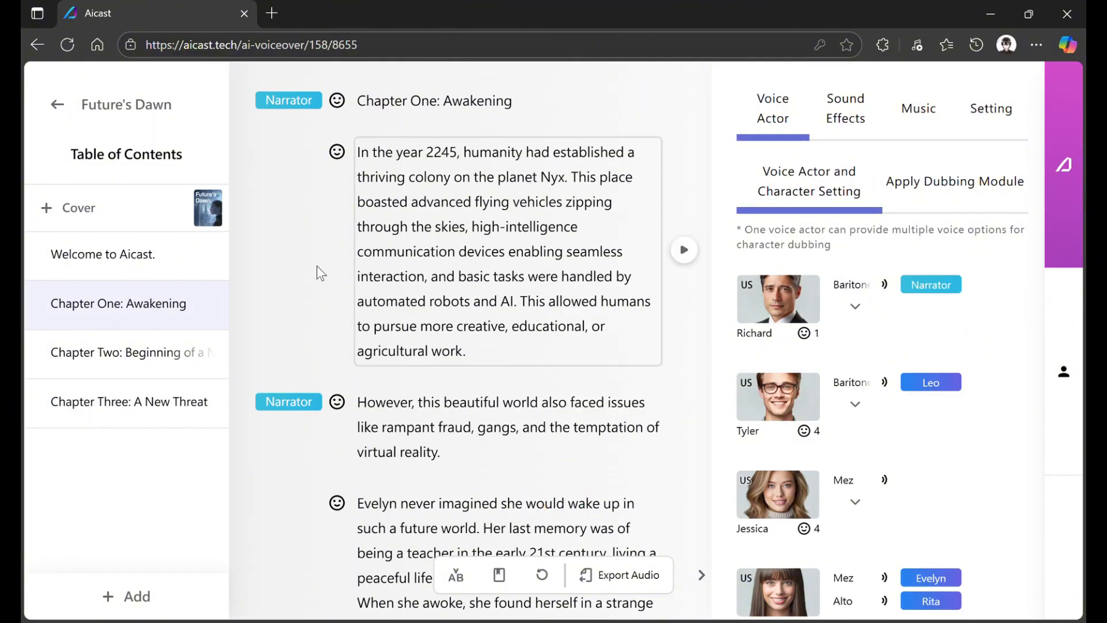
scroll(324, 289, down, 20)
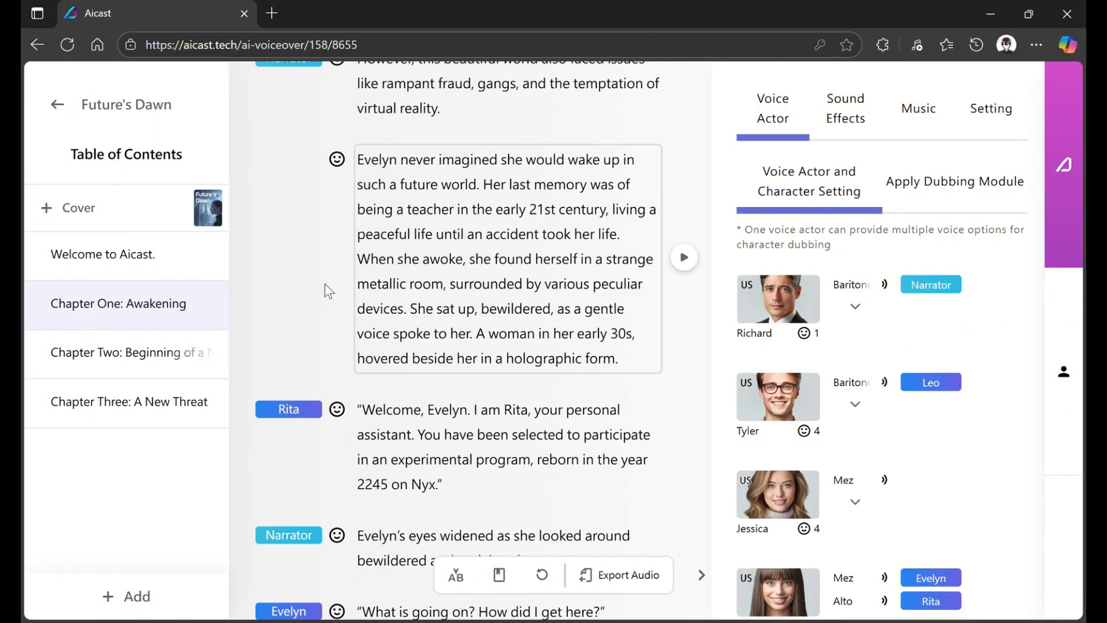
scroll(314, 312, down, 20)
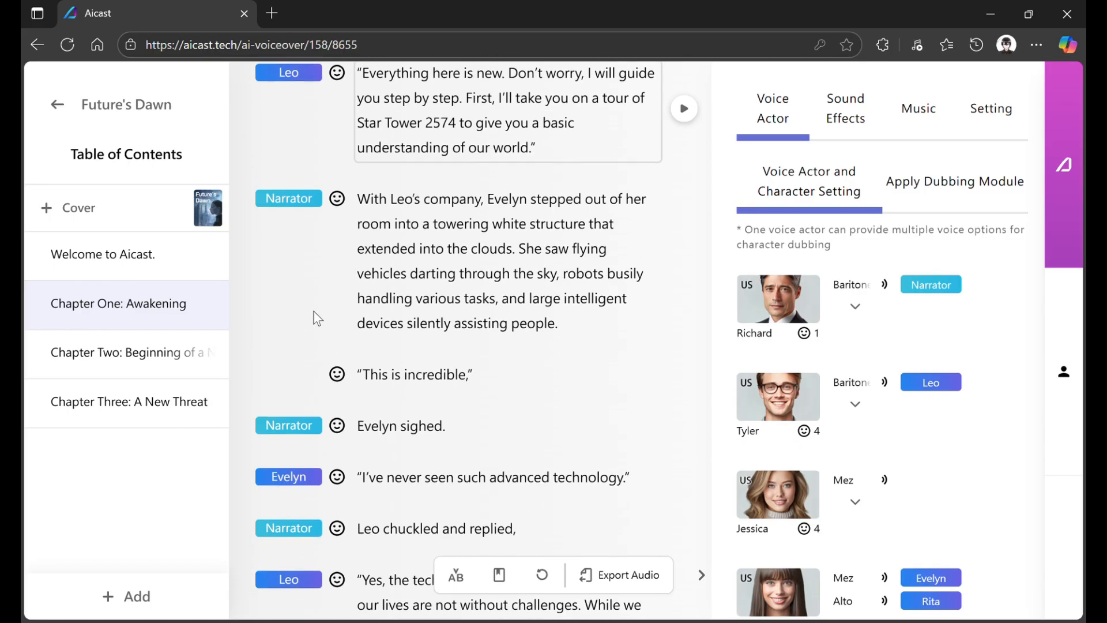
scroll(281, 366, down, 20)
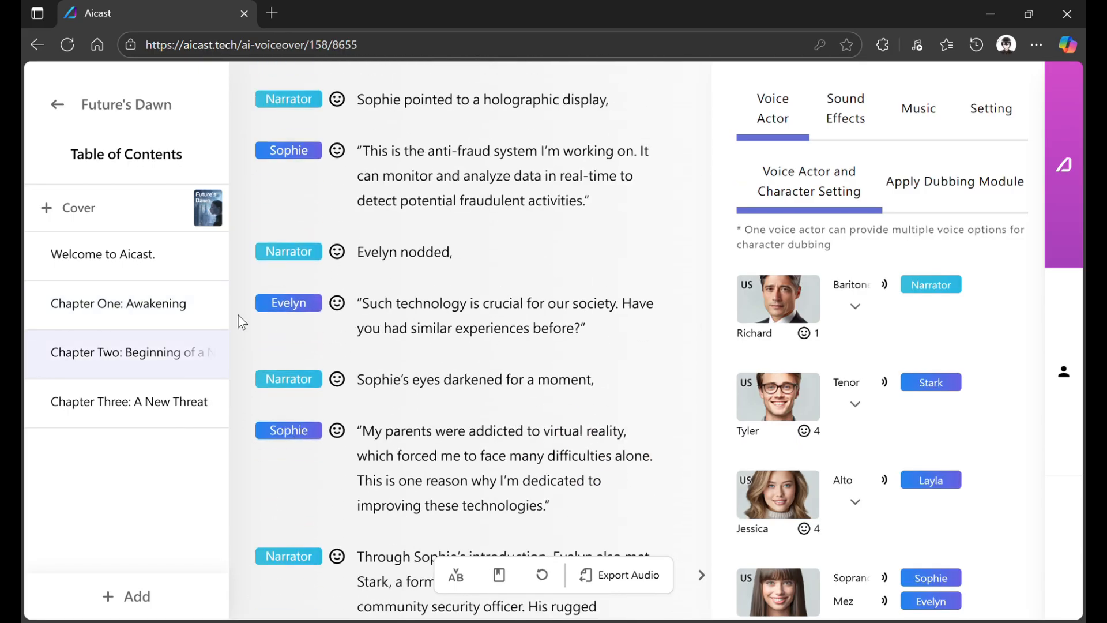
scroll(282, 368, down, 20)
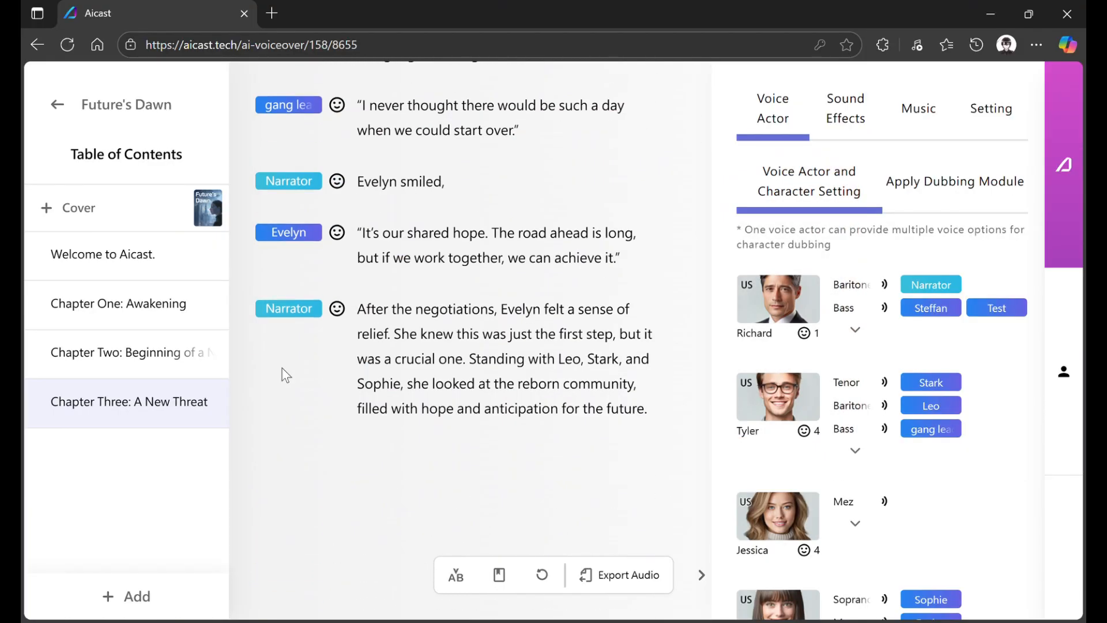
scroll(282, 366, up, 15)
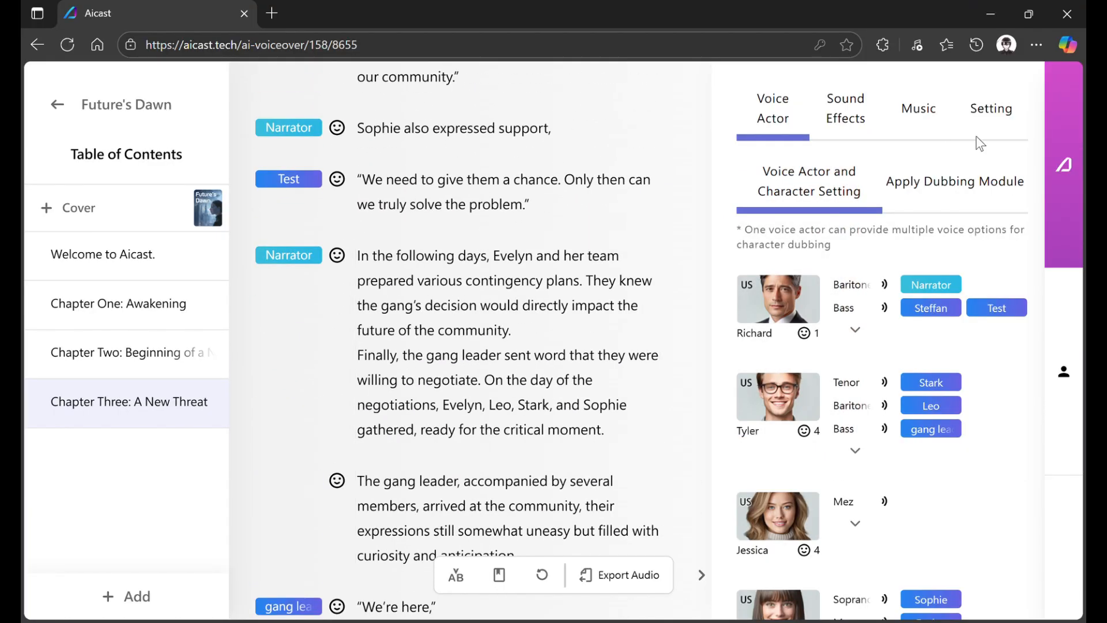
Step: Review the voice actors assigned to the Chapter Three characters and the shared intro, outro and background music settings
scroll(885, 295, down, 3)
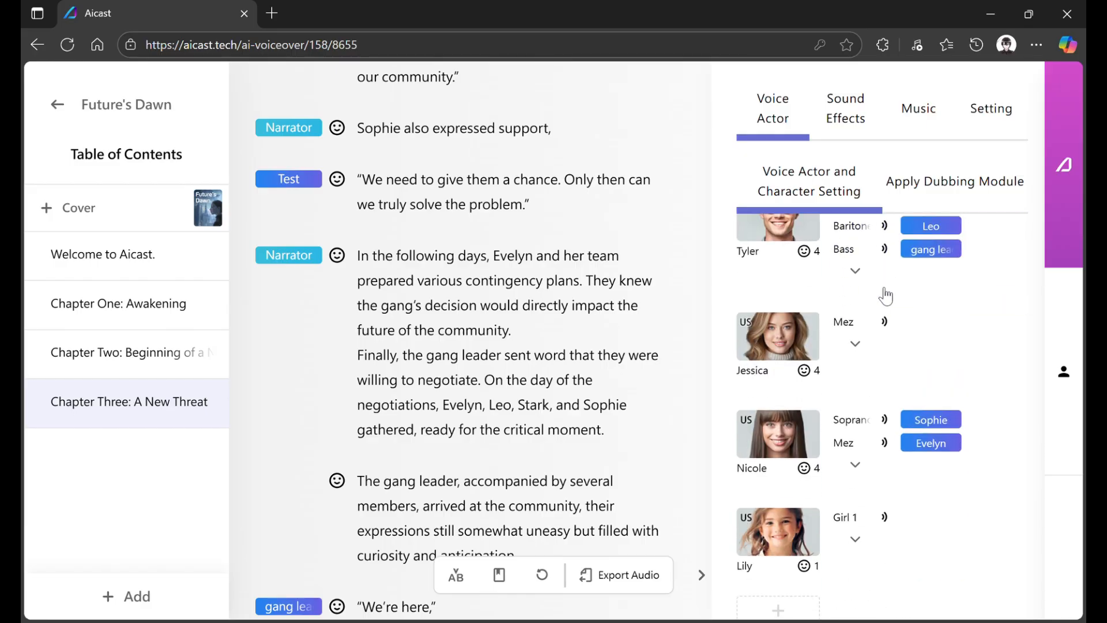
scroll(883, 297, up, 3)
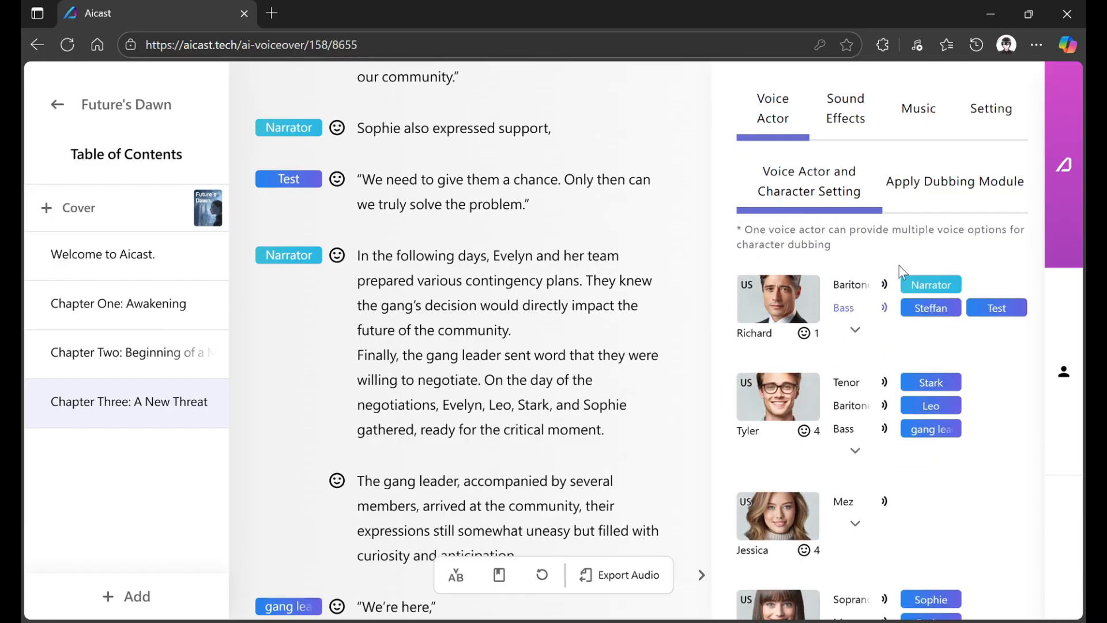
click(929, 122)
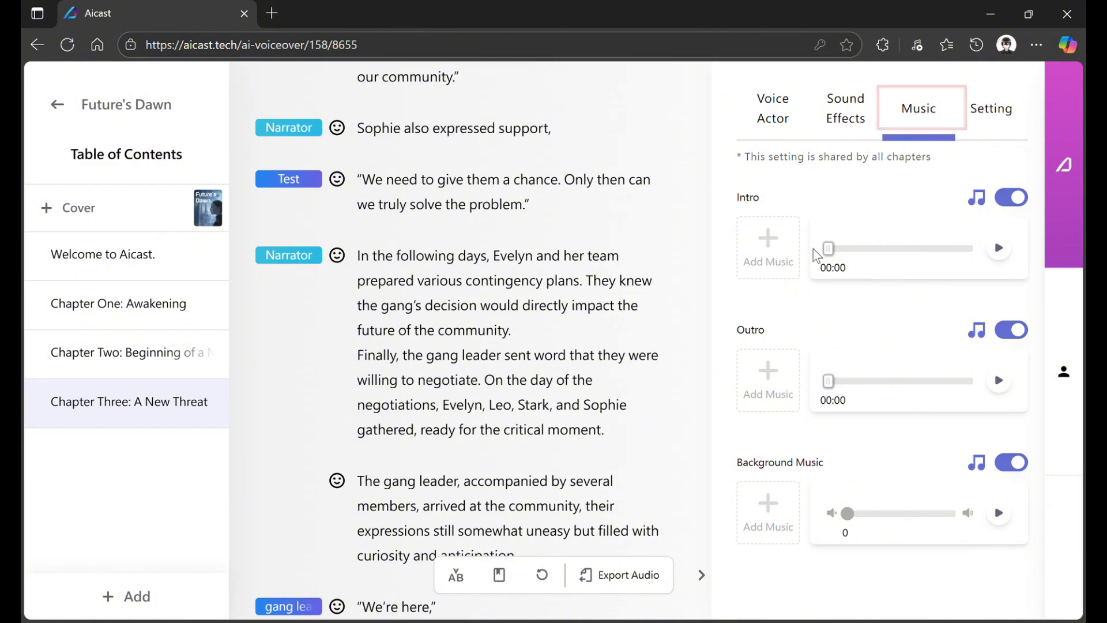
click(767, 134)
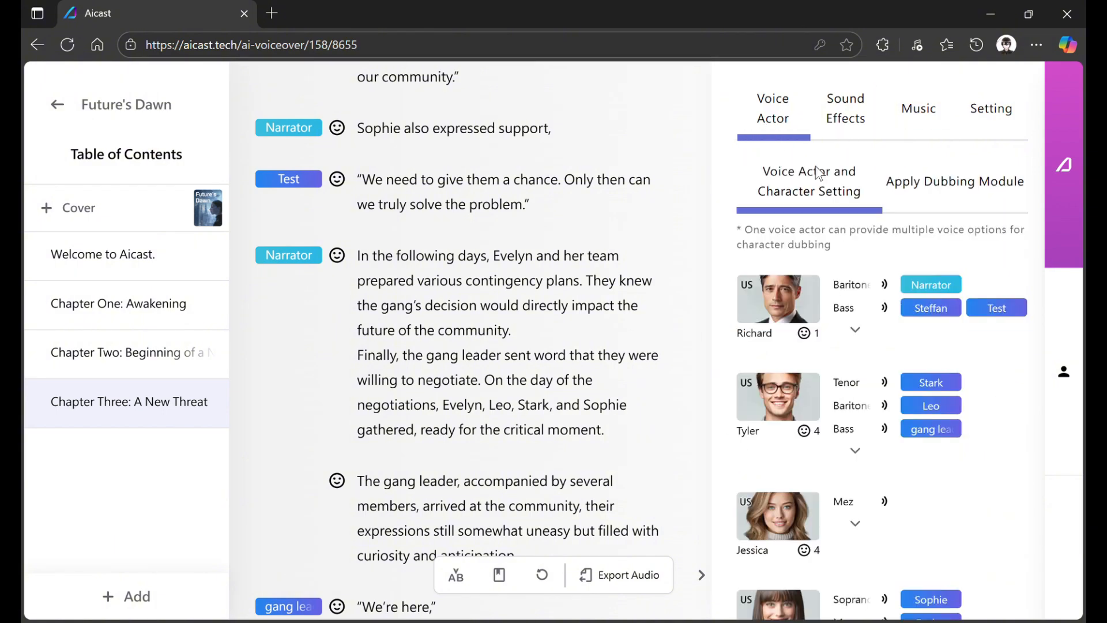
Step: Export only Chapter One: Awakening as a complete mp3 audio file, leaving Chapter Three out of the export range
click(647, 587)
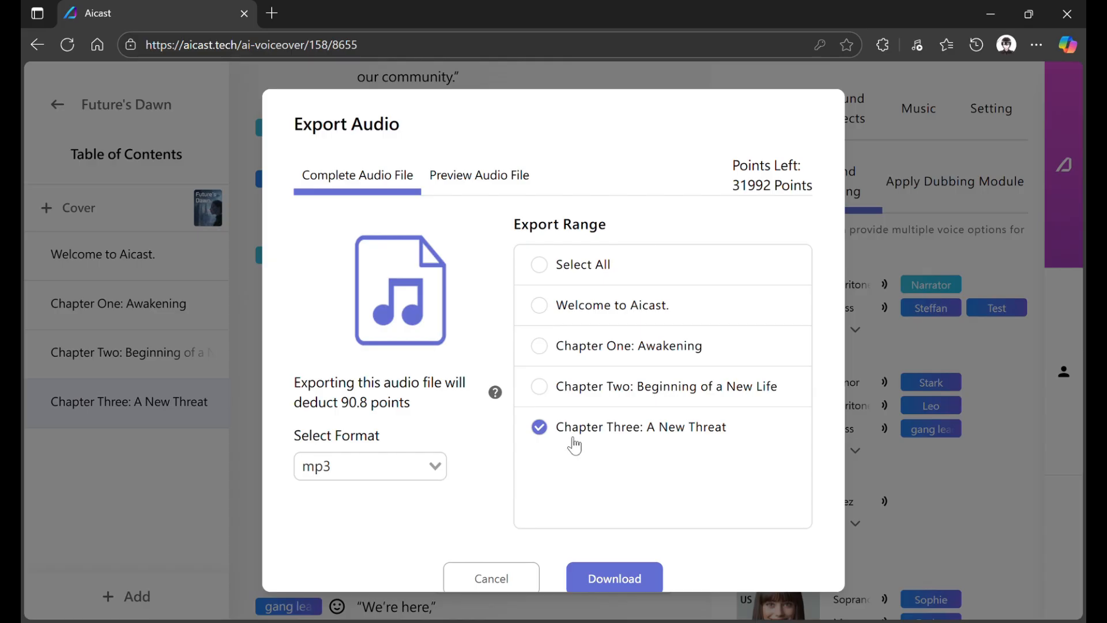
click(554, 346)
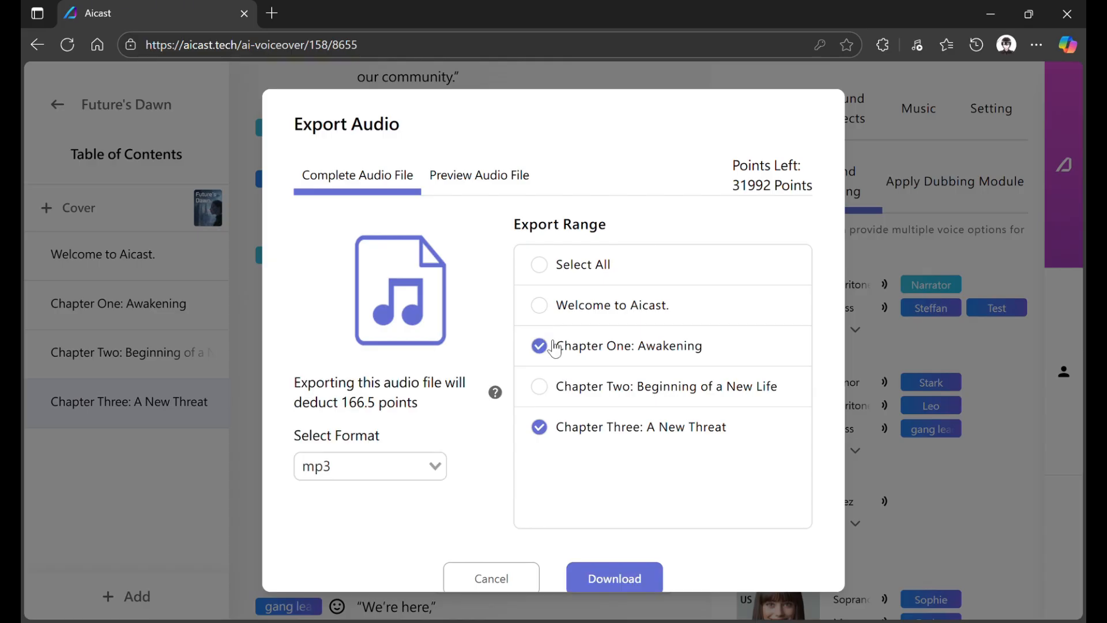
click(437, 468)
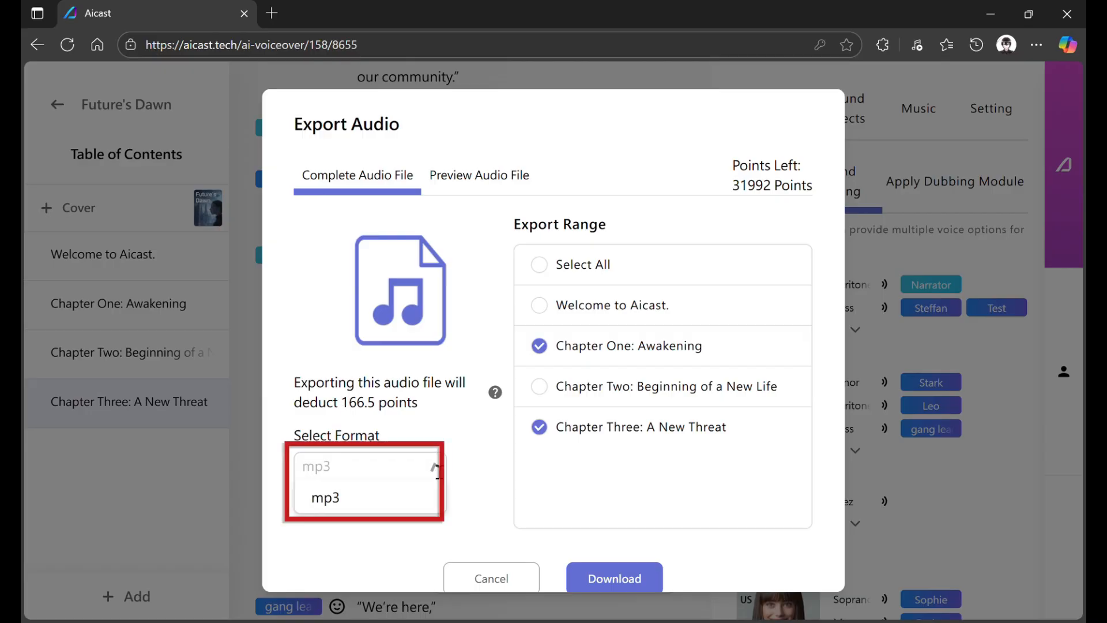
click(436, 468)
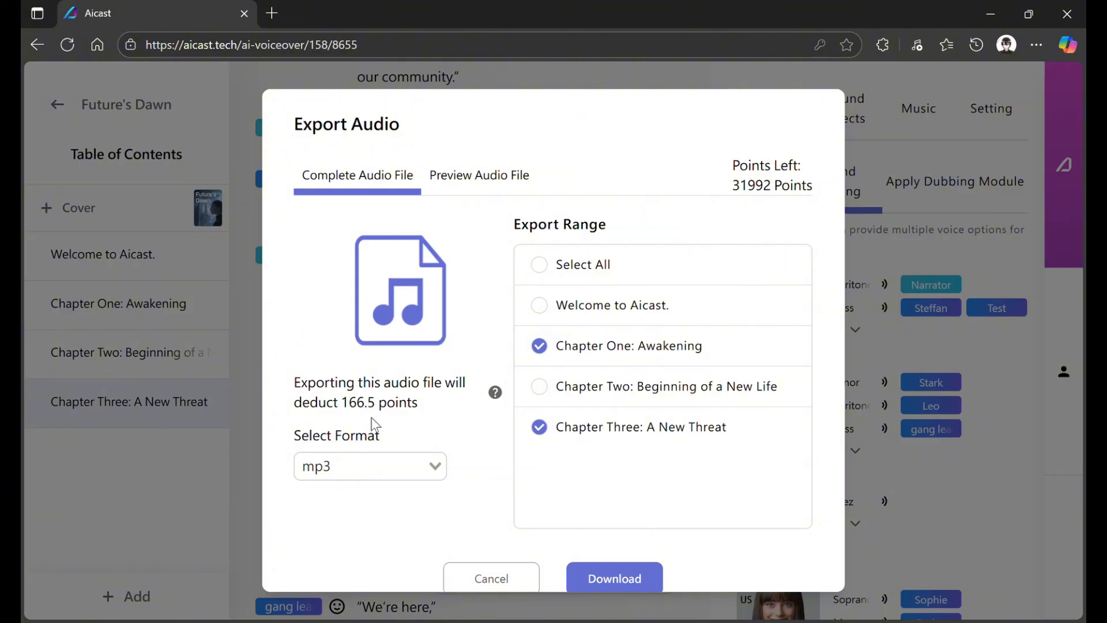
click(547, 428)
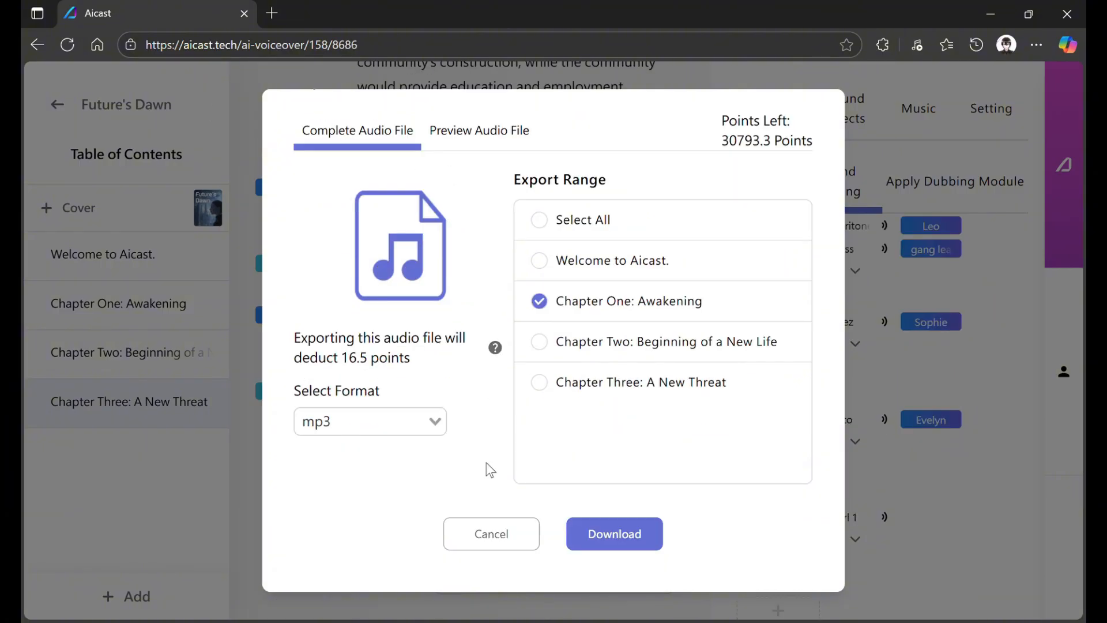
mouse_move(494, 354)
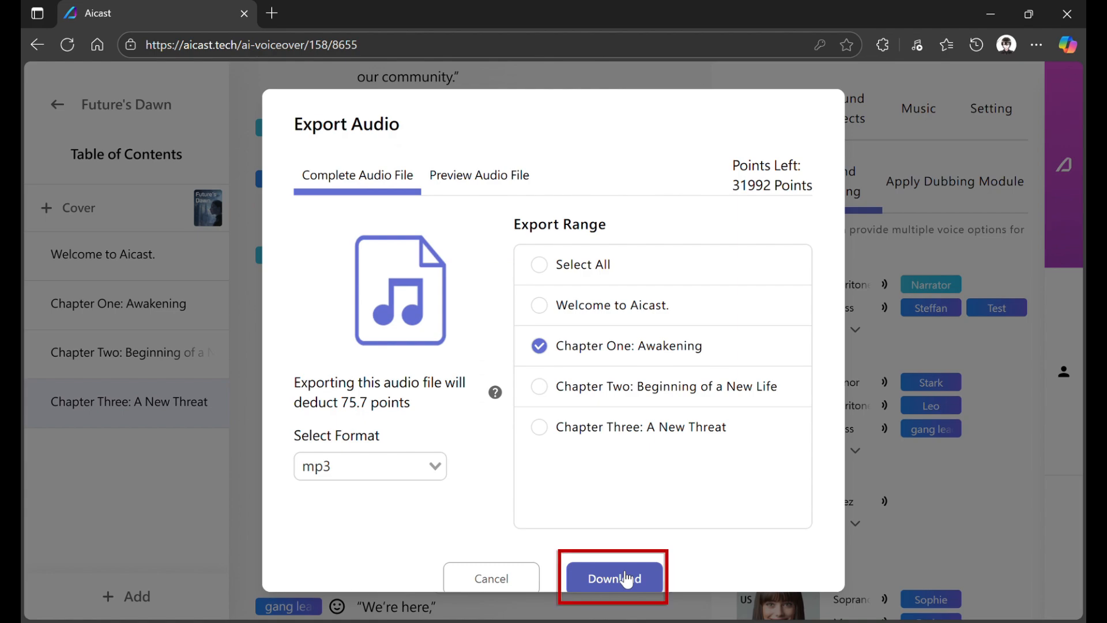
click(627, 578)
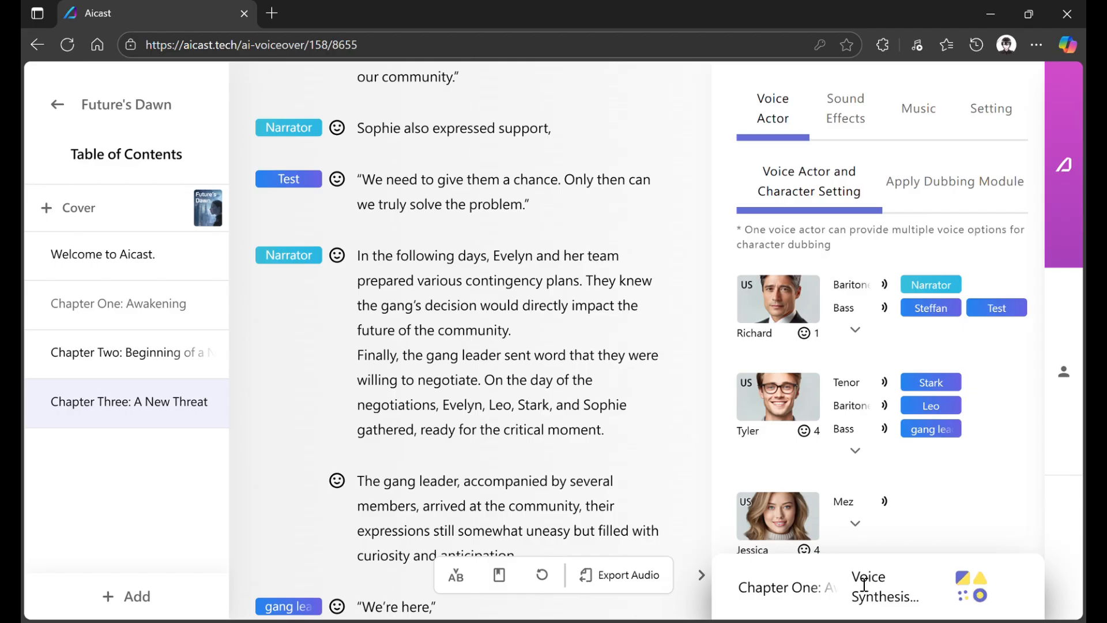
Step: Preview the second paragraph of the Welcome to Aicast chapter and check the chapter's export cost without downloading
click(103, 254)
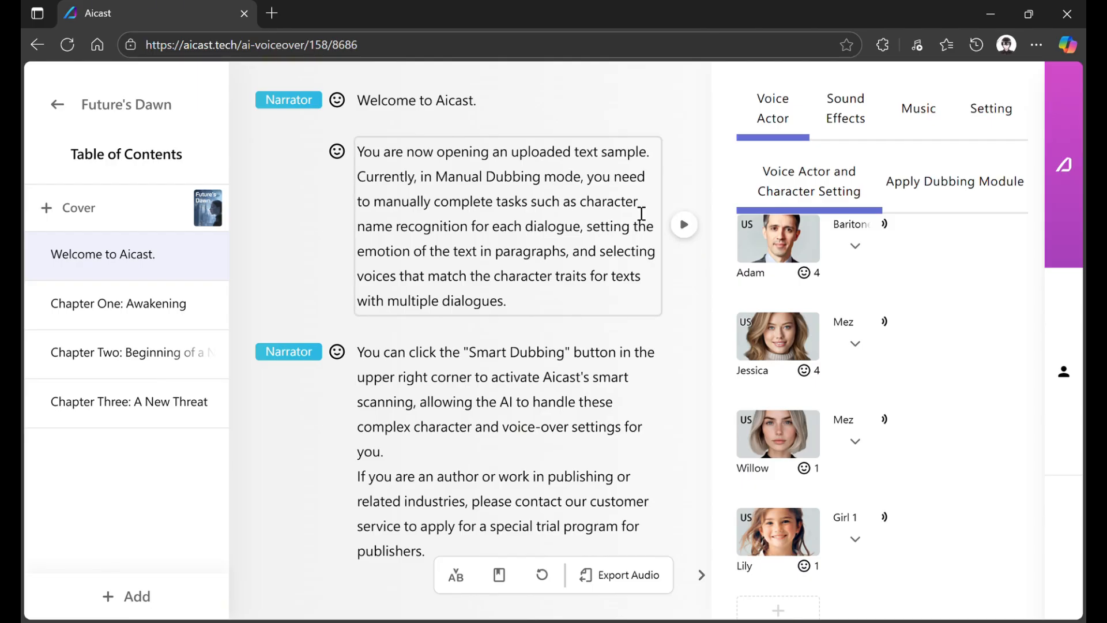
click(685, 226)
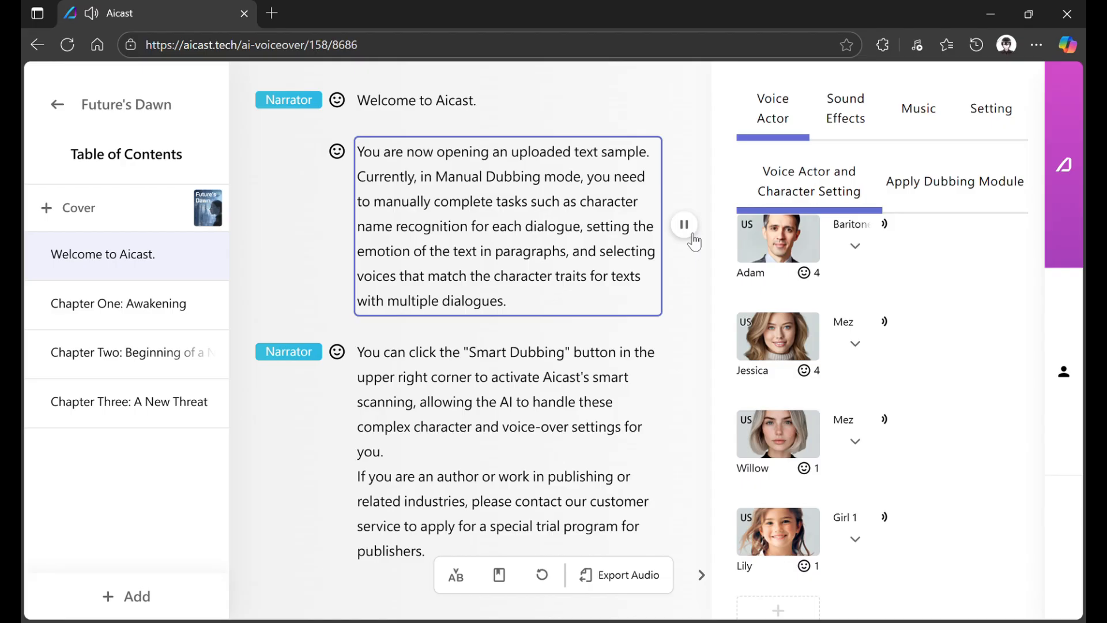
click(692, 236)
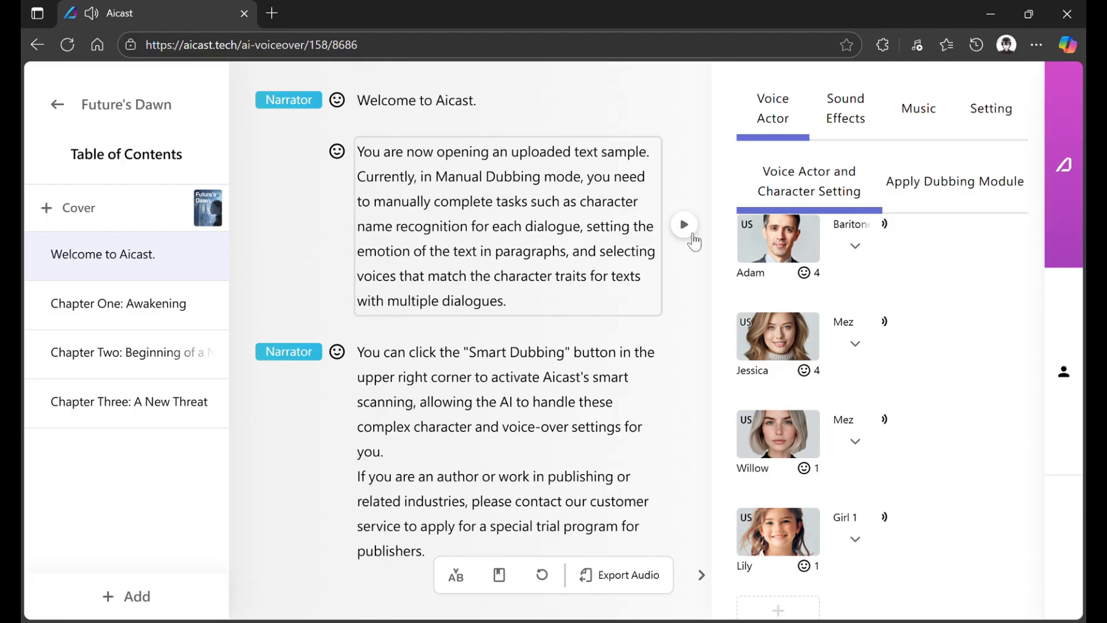
click(627, 576)
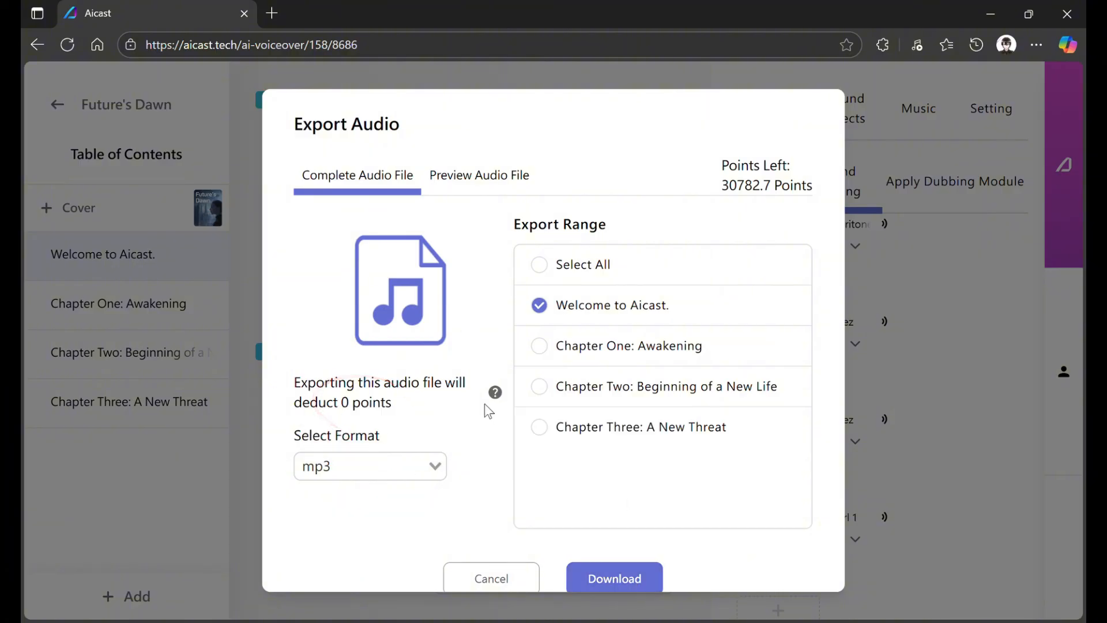
click(521, 579)
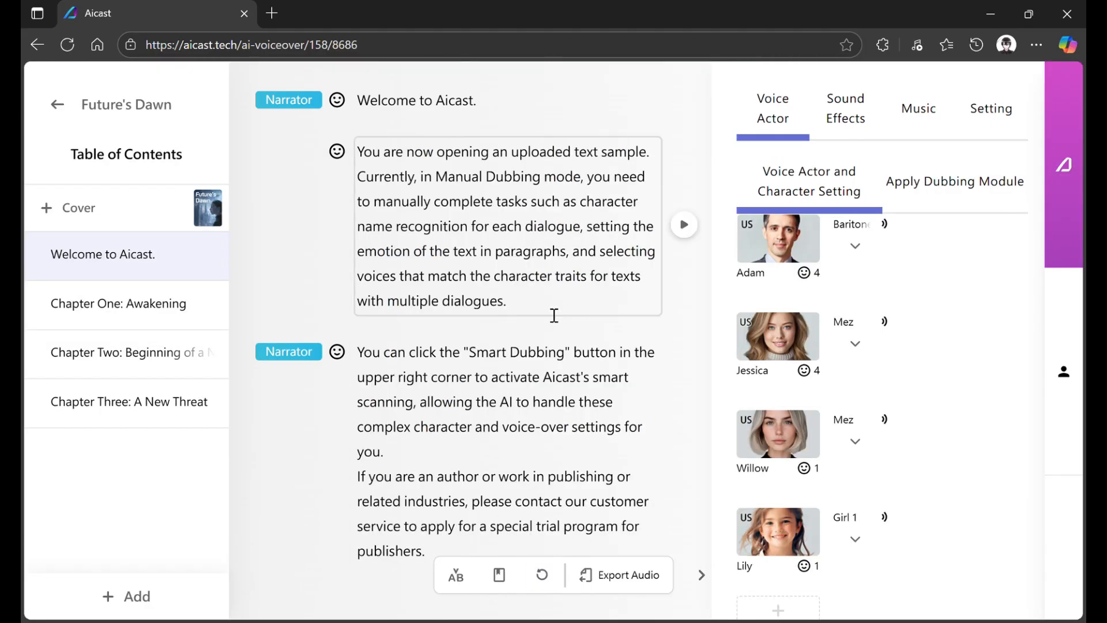
Step: Add "I want a lot of pizza Margherita" after "multiple dialogues." and split it off as its own narrator paragraph
key(Return)
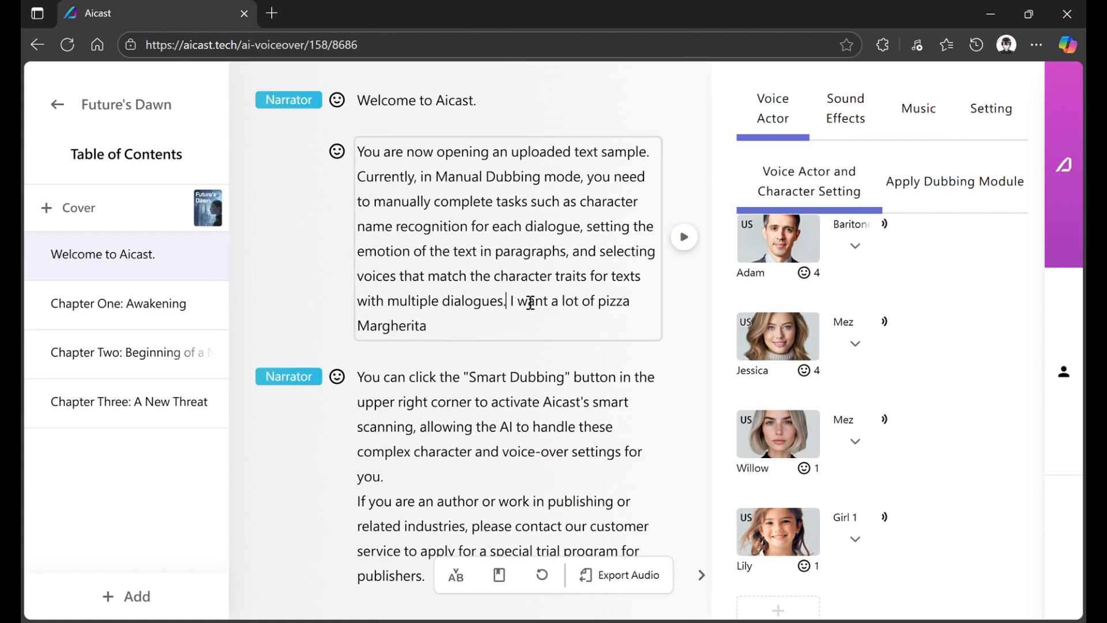
key(Return)
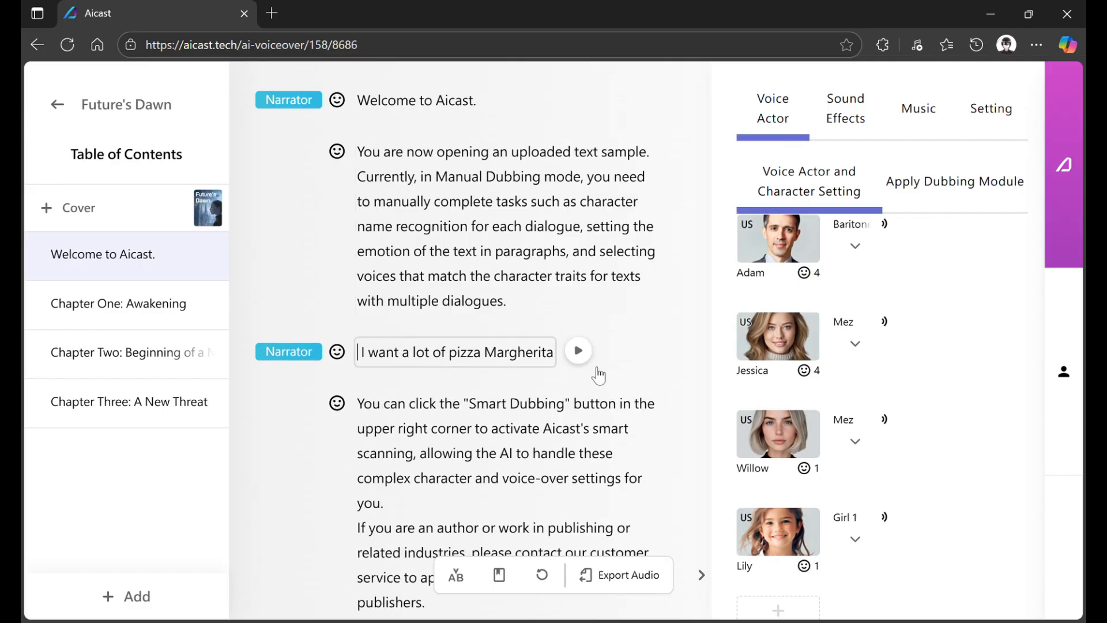
Step: Check the export cost of the edited Welcome to Aicast chapter without downloading, and undo the added pizza paragraph
click(600, 593)
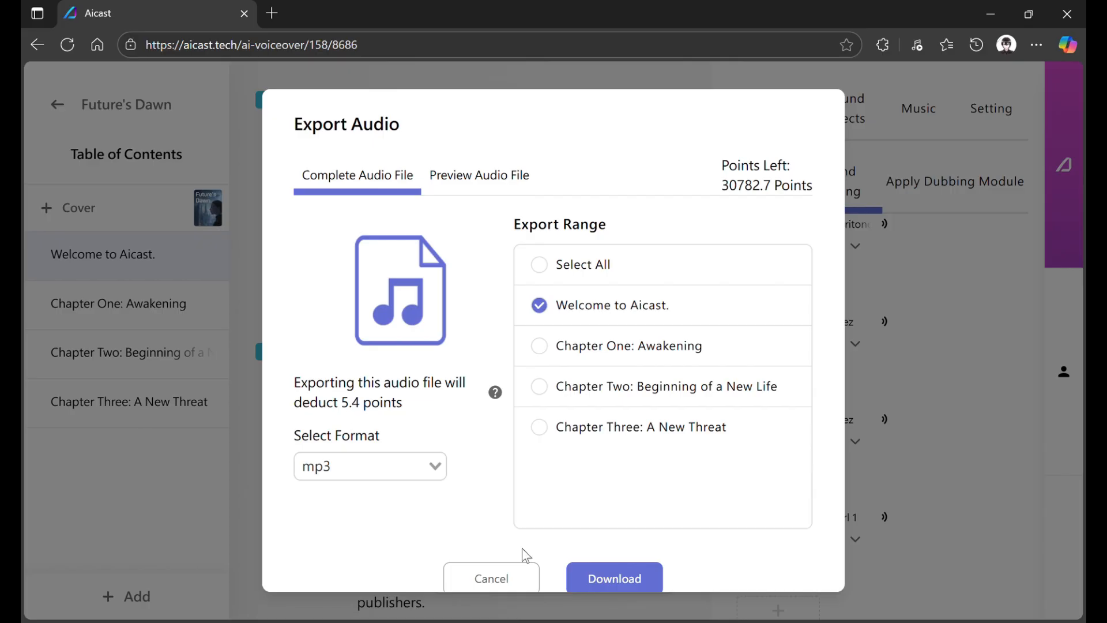
click(519, 574)
key(ctrl+z)
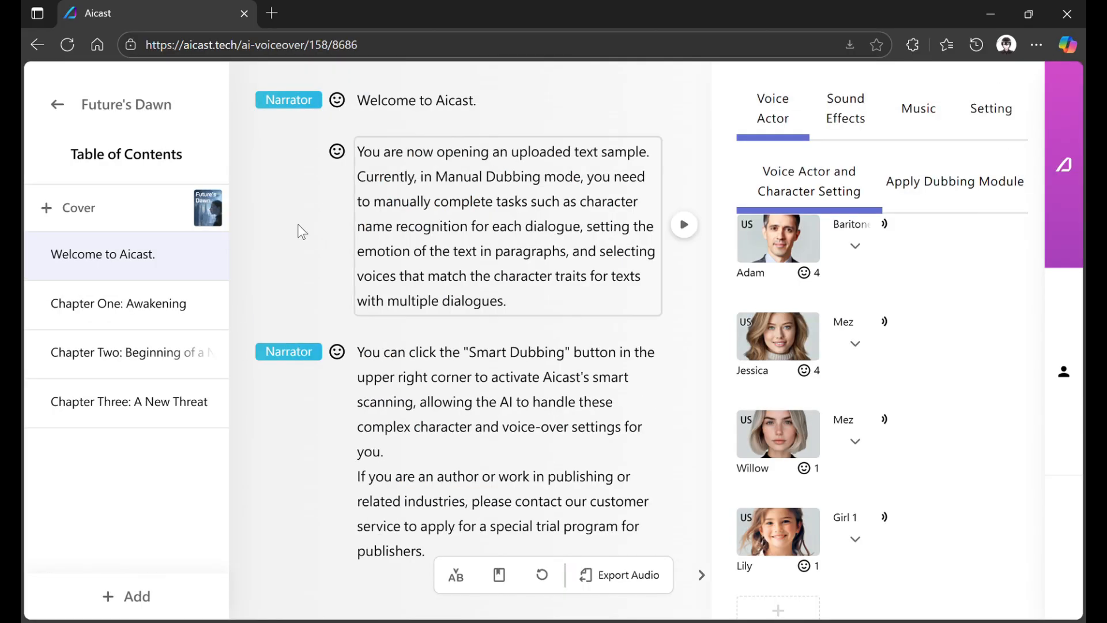
Step: Check the points needed to export all chapters as a complete audio file, without downloading
click(652, 573)
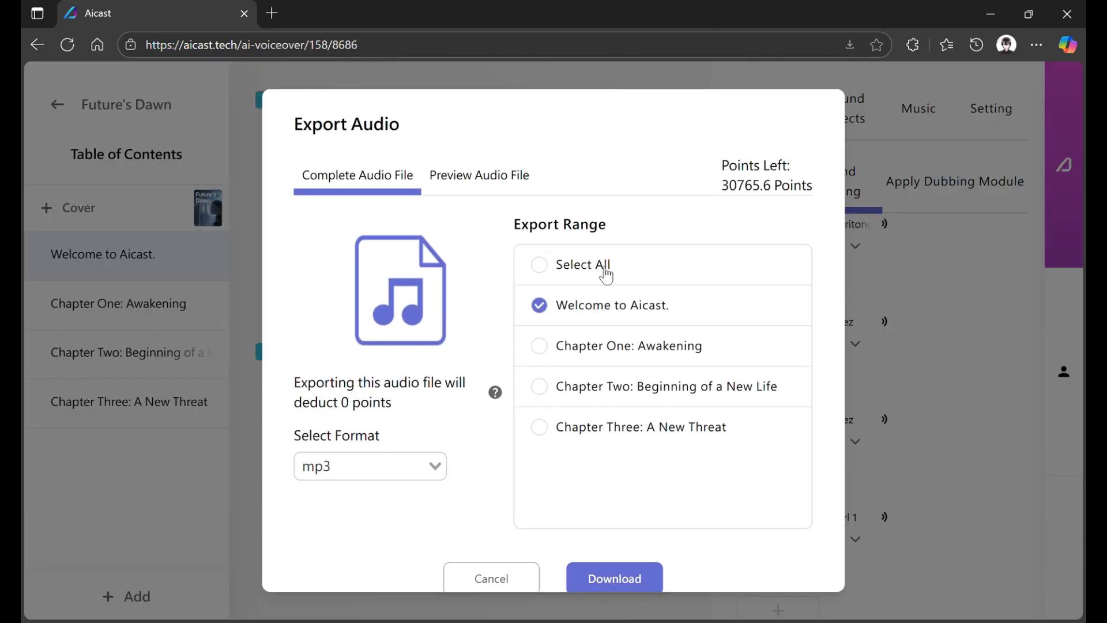
click(553, 268)
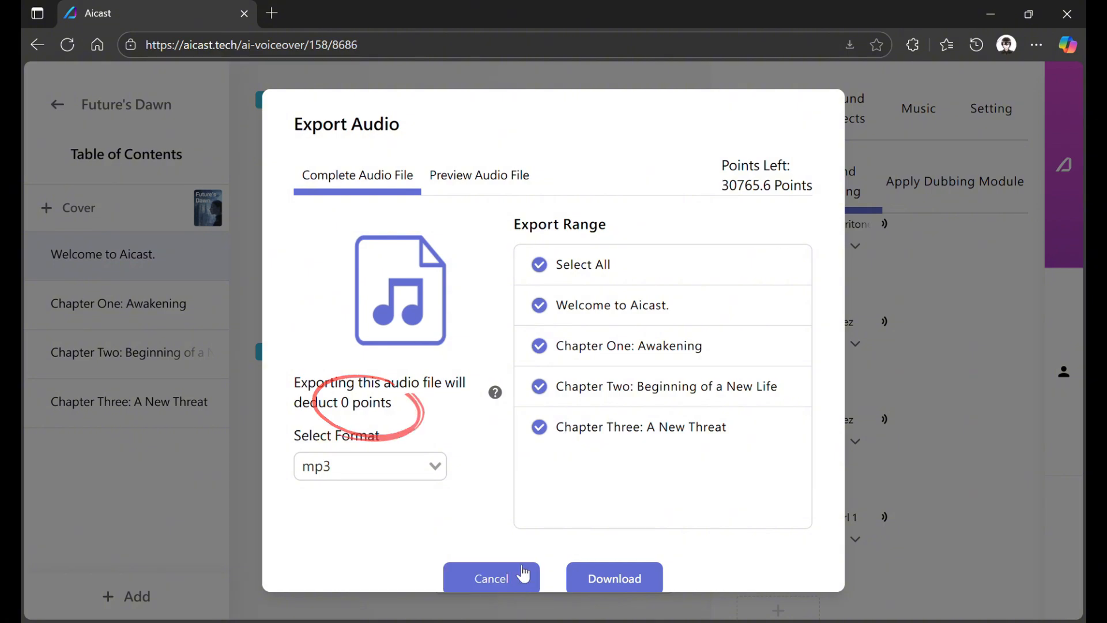
click(496, 577)
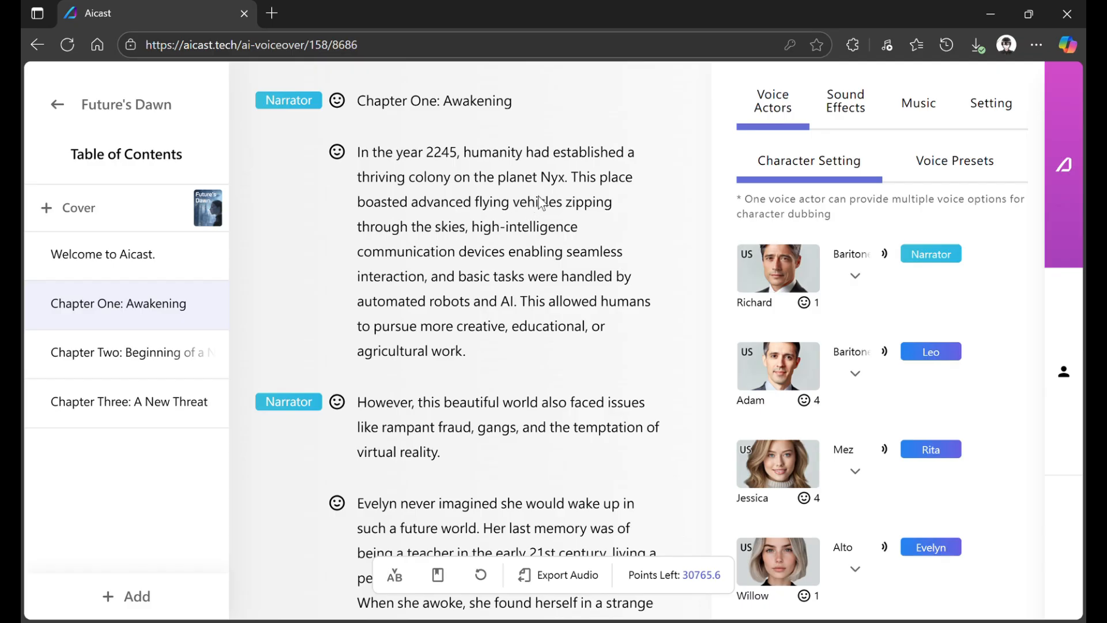
Step: Review the voice actors assigned in Chapter One and expand all voice options of the actor assigned to Leo
click(381, 404)
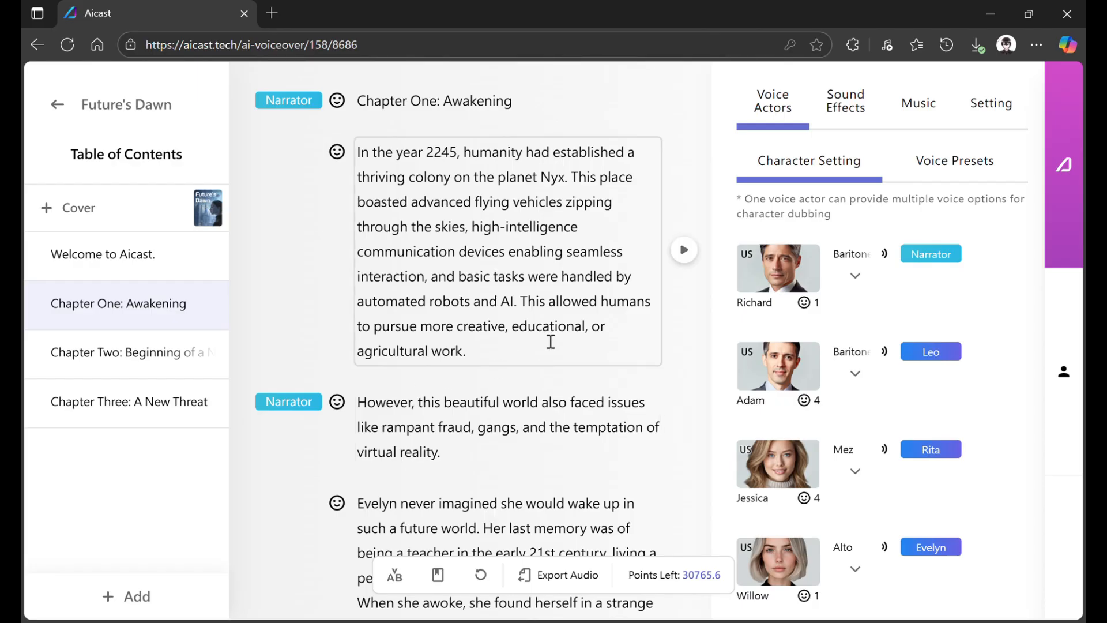
scroll(932, 330, down, 2)
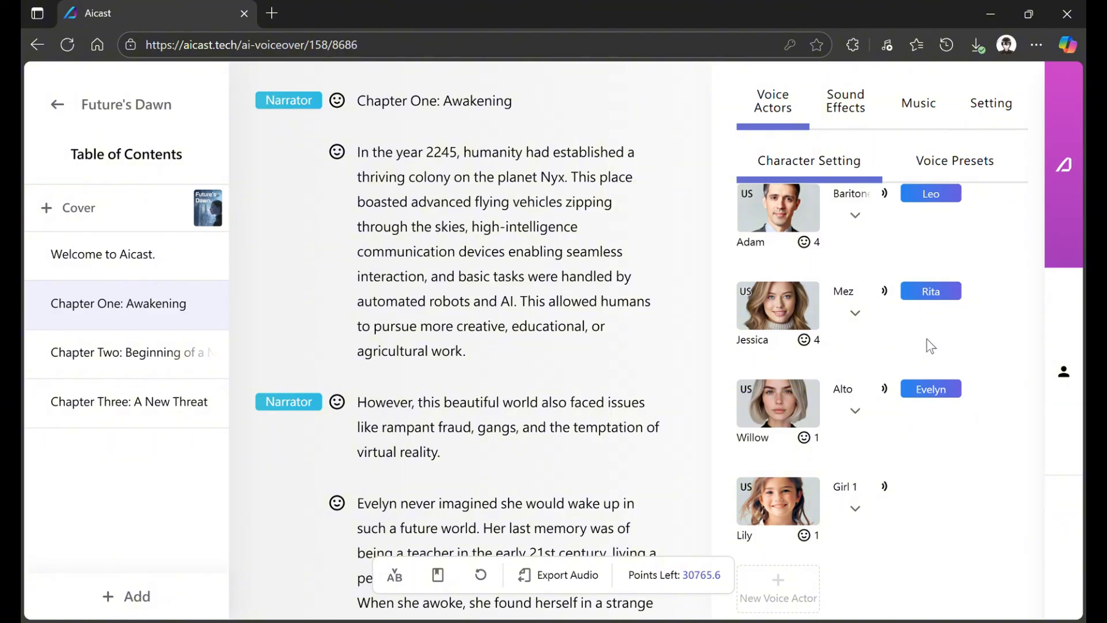
scroll(926, 338, up, 2)
scroll(925, 338, down, 2)
scroll(926, 338, up, 2)
click(856, 376)
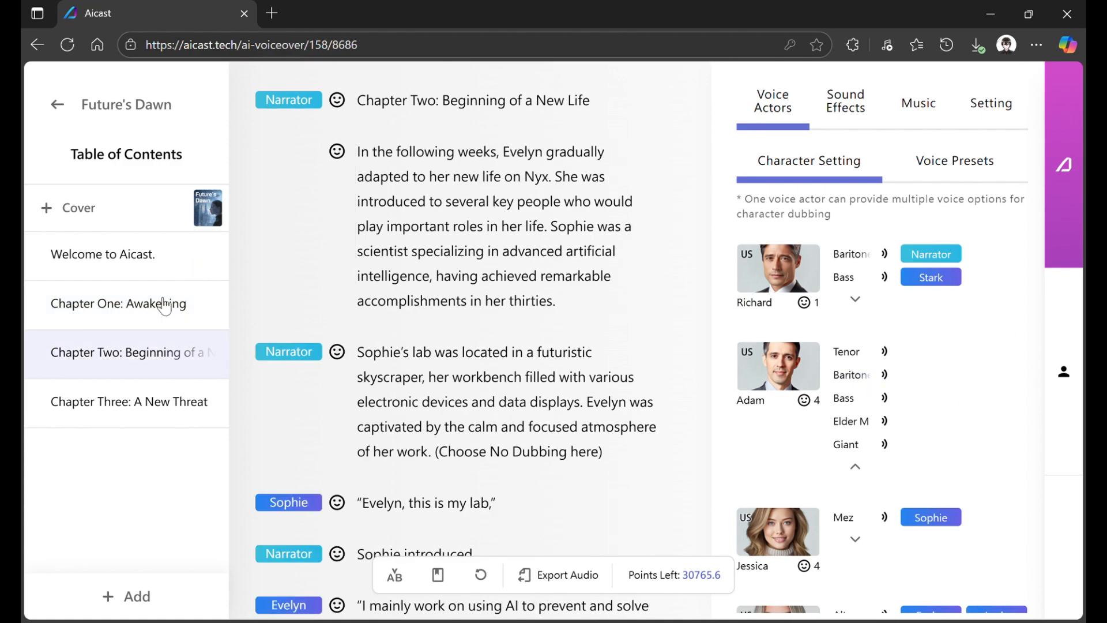
Step: Mark the text "(Choose No Dubbing here)" in Chapter Two's paragraph about Sophie's lab as No Dubbing
scroll(449, 190, down, 3)
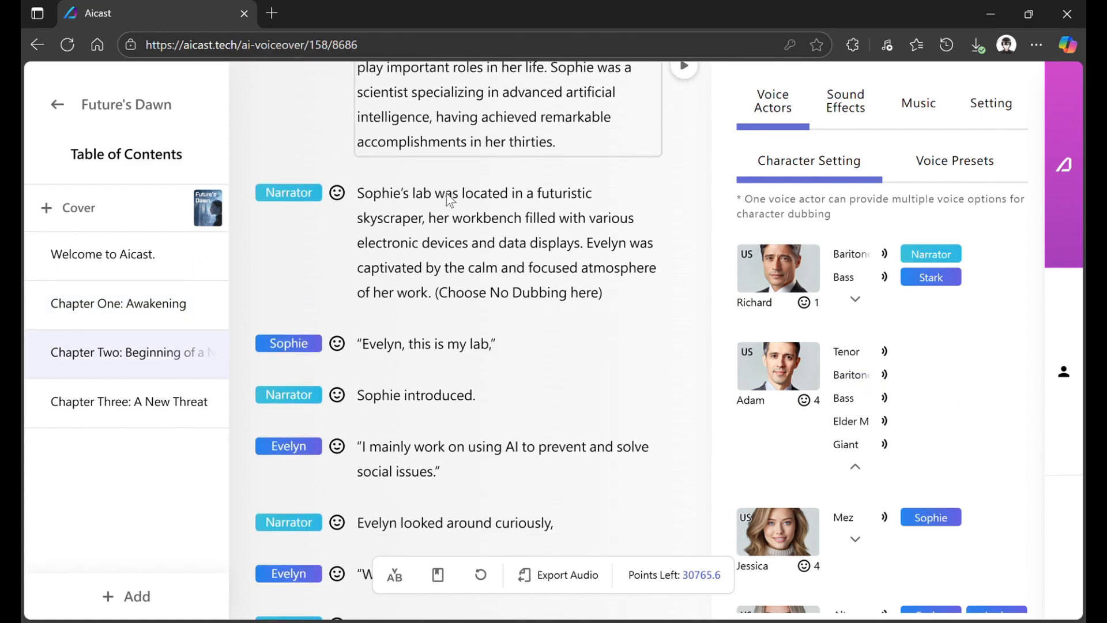
scroll(464, 300, up, 1)
drag(434, 372, 611, 379)
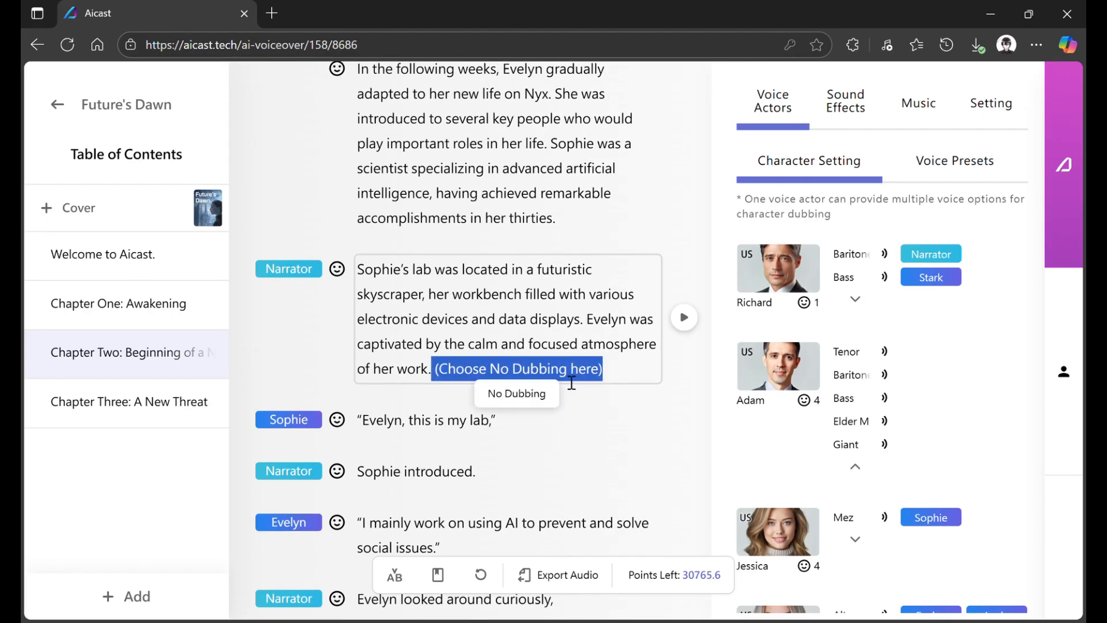
click(511, 397)
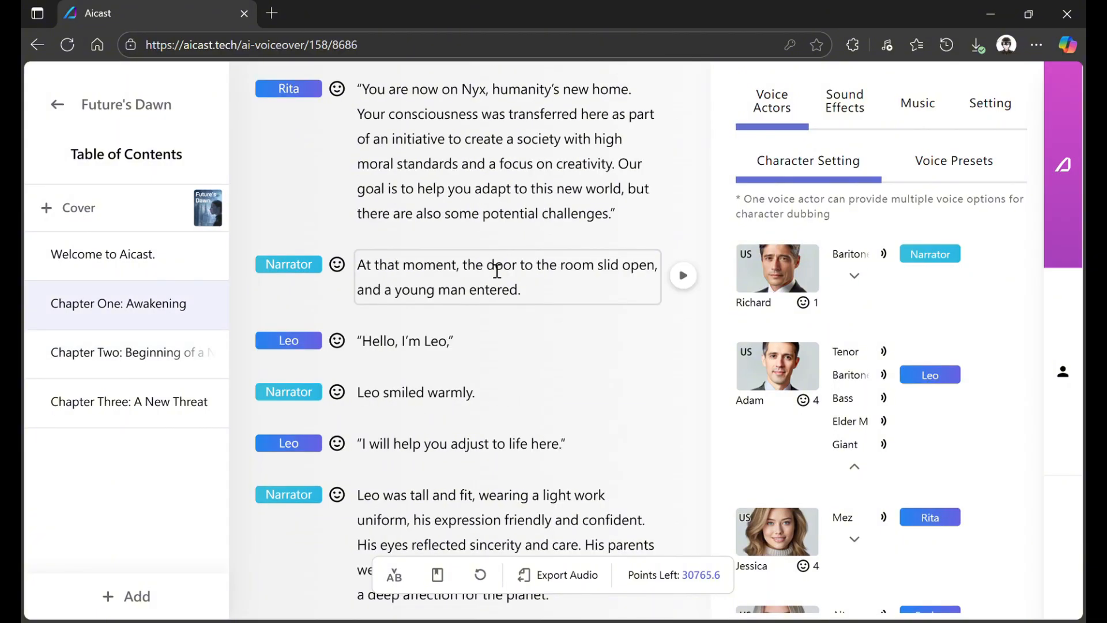
Step: Mark the word "door" in Chapter One's narrator line about the room opening and a young man entering
drag(488, 271, 526, 273)
mouse_move(474, 239)
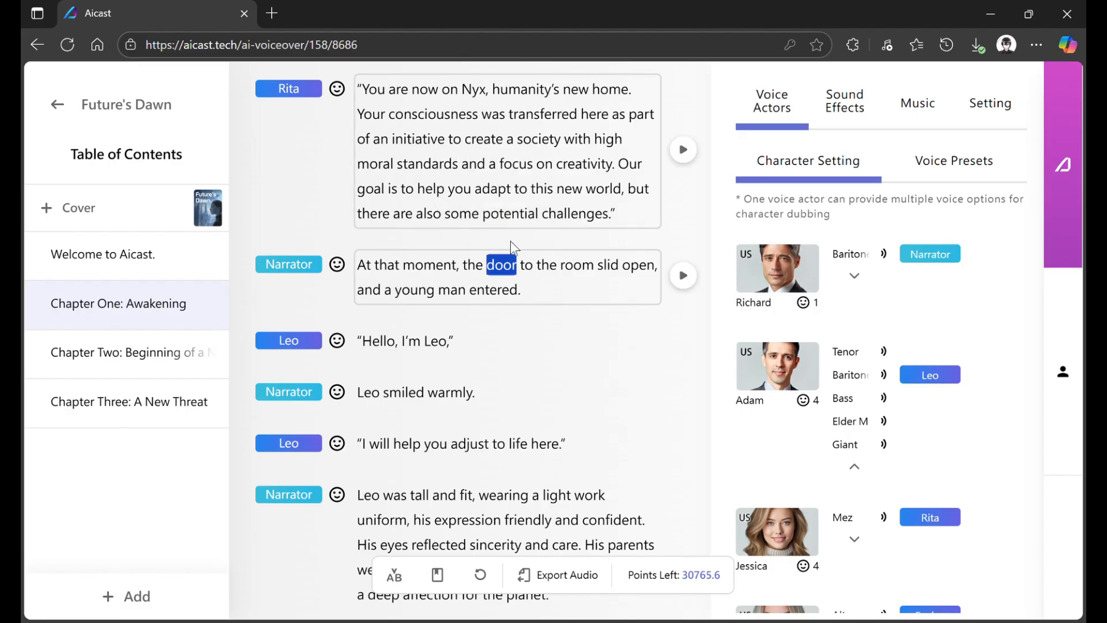
click(551, 269)
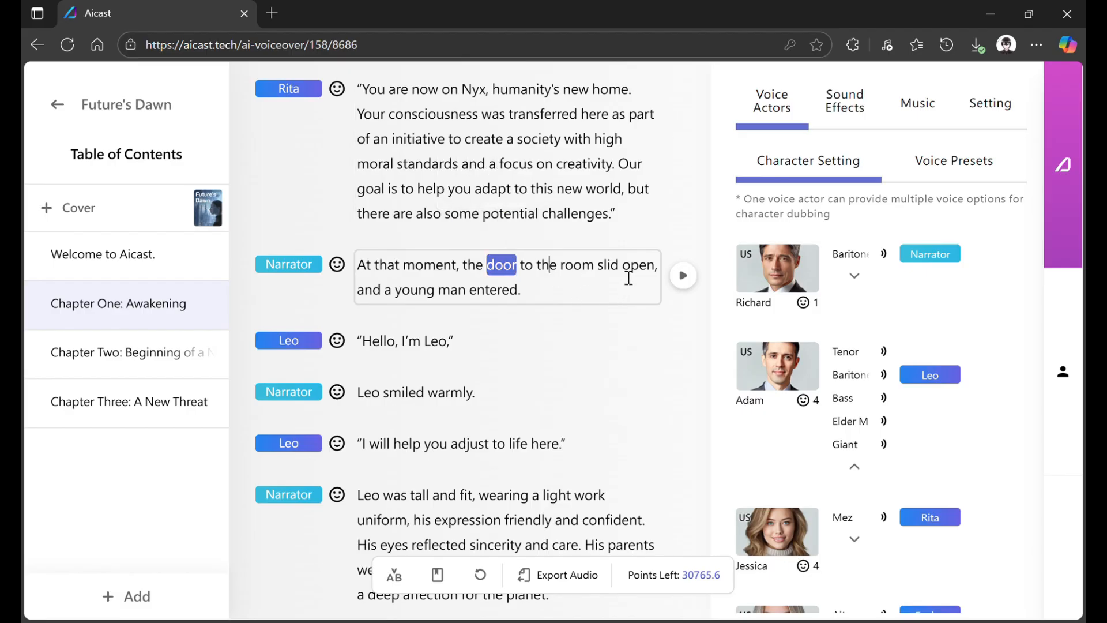
Step: Insert "Slide" after "slid" in the narrator line about the room door, and select the original word "slid"
mouse_move(686, 273)
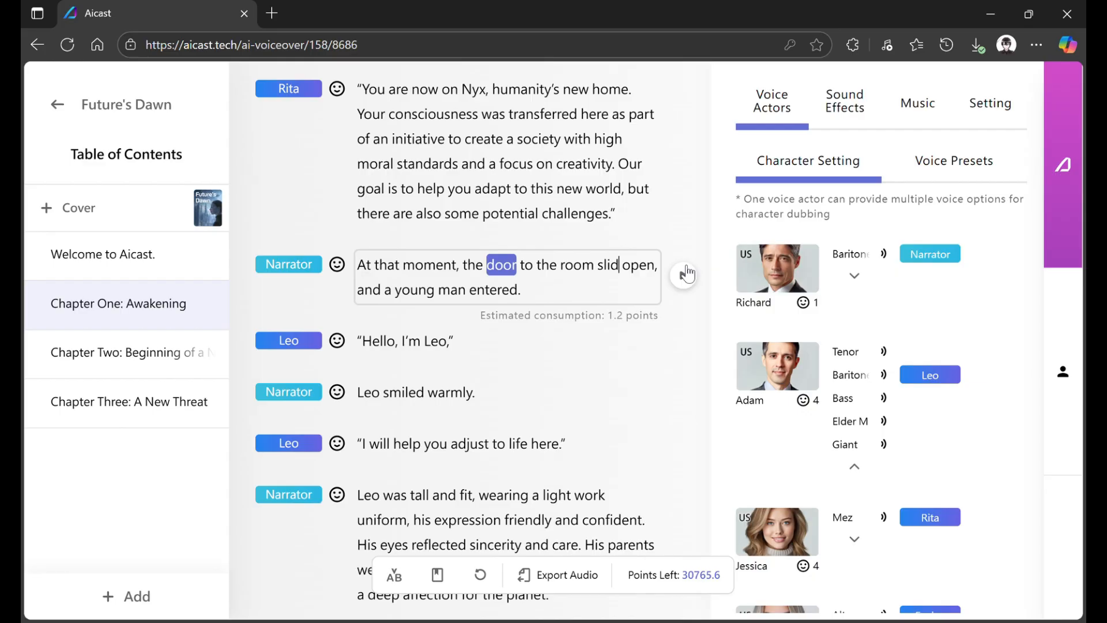
text(Slid)
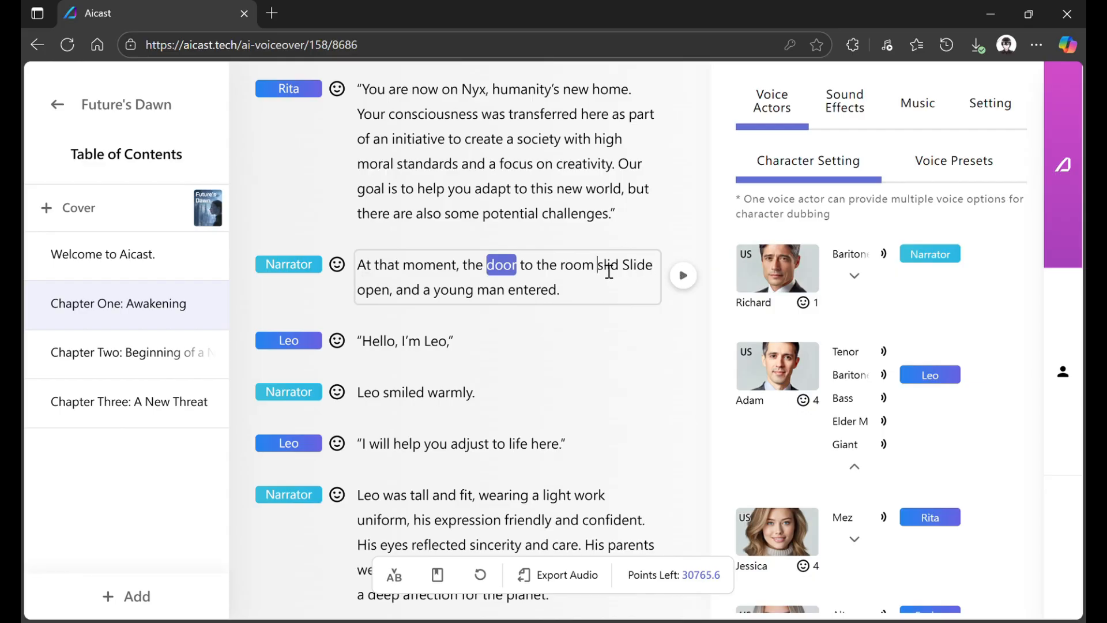
drag(598, 267, 626, 271)
click(619, 297)
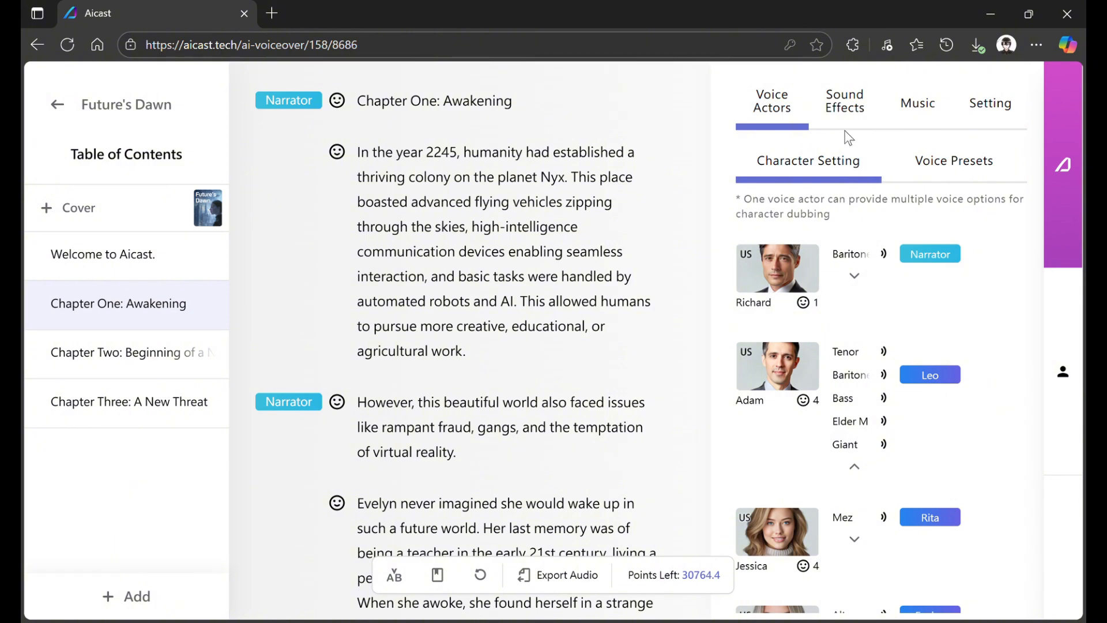
Step: Browse the Human Voice sound effects for Laughter and preview Laughter_Male_01
click(845, 103)
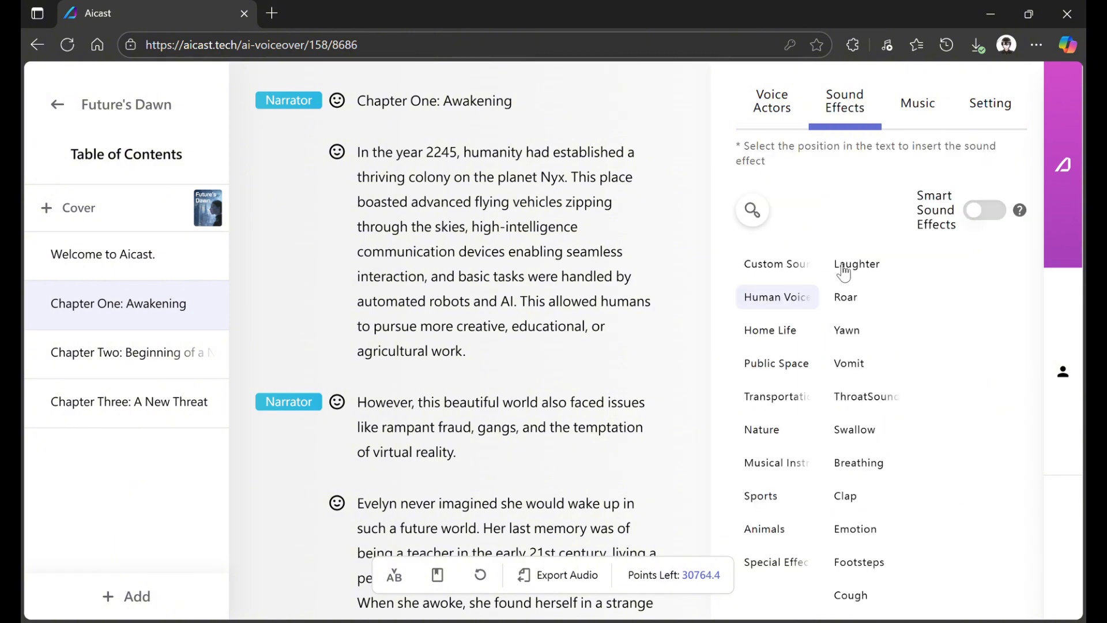
click(841, 269)
click(948, 267)
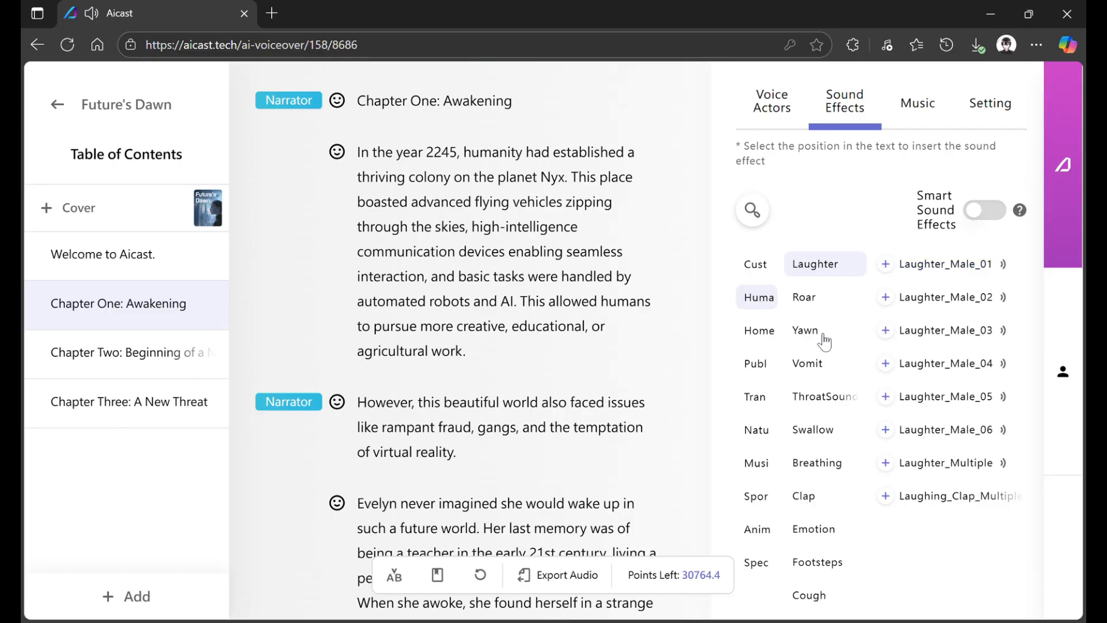
Step: Insert a pause before "gangs" in Chapter One's "However, this beautiful world" paragraph and set it to 0.4 s
click(299, 279)
scroll(403, 294, down, 3)
click(427, 296)
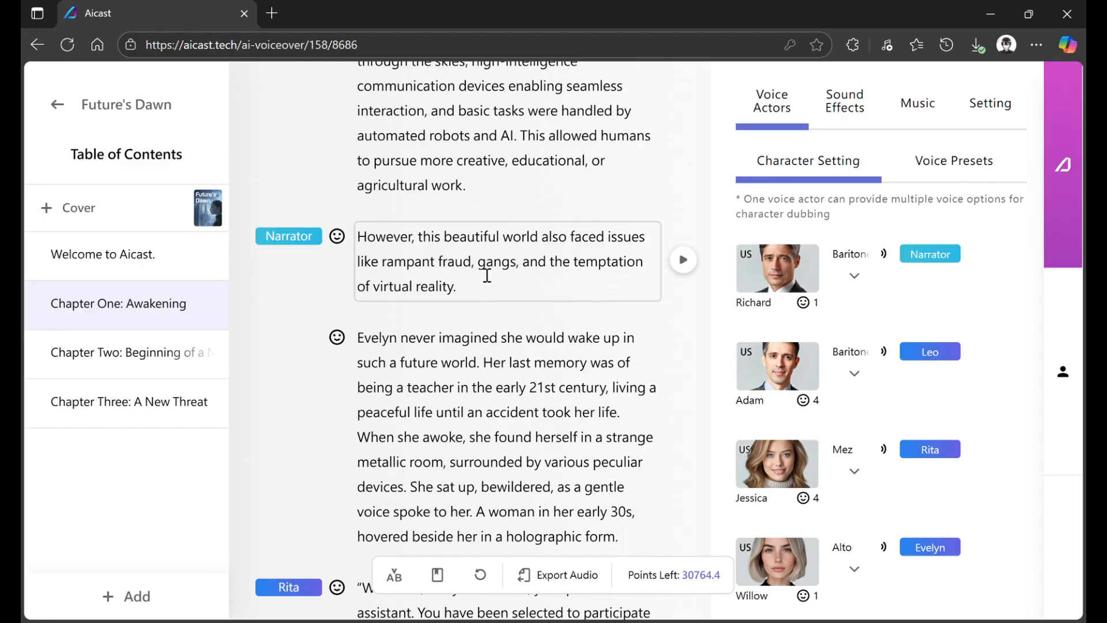
click(503, 366)
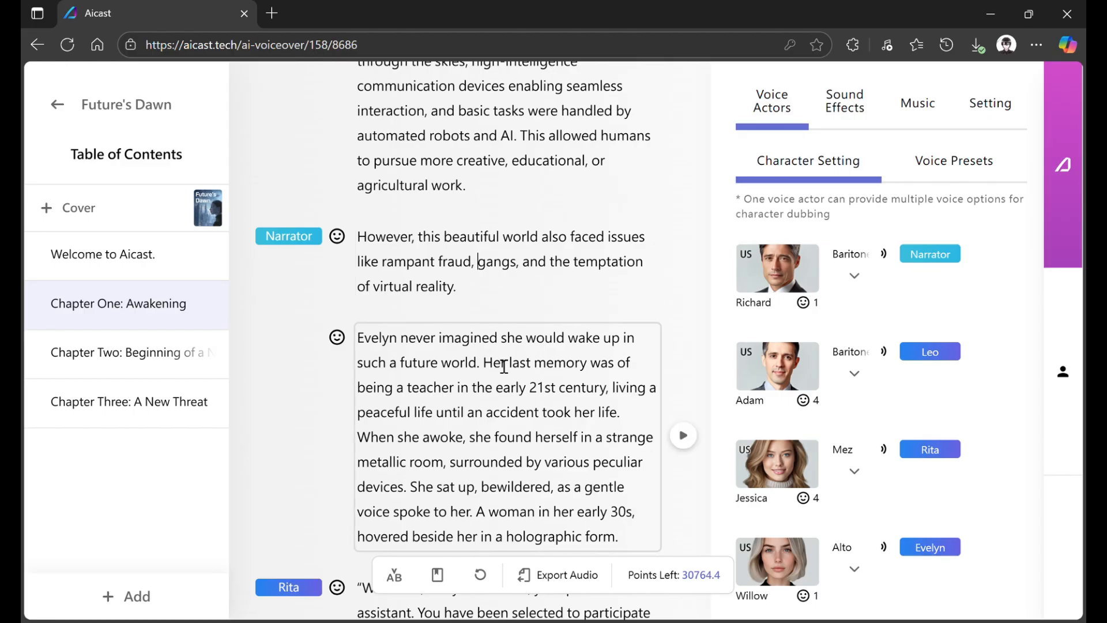
click(395, 573)
click(527, 278)
click(507, 270)
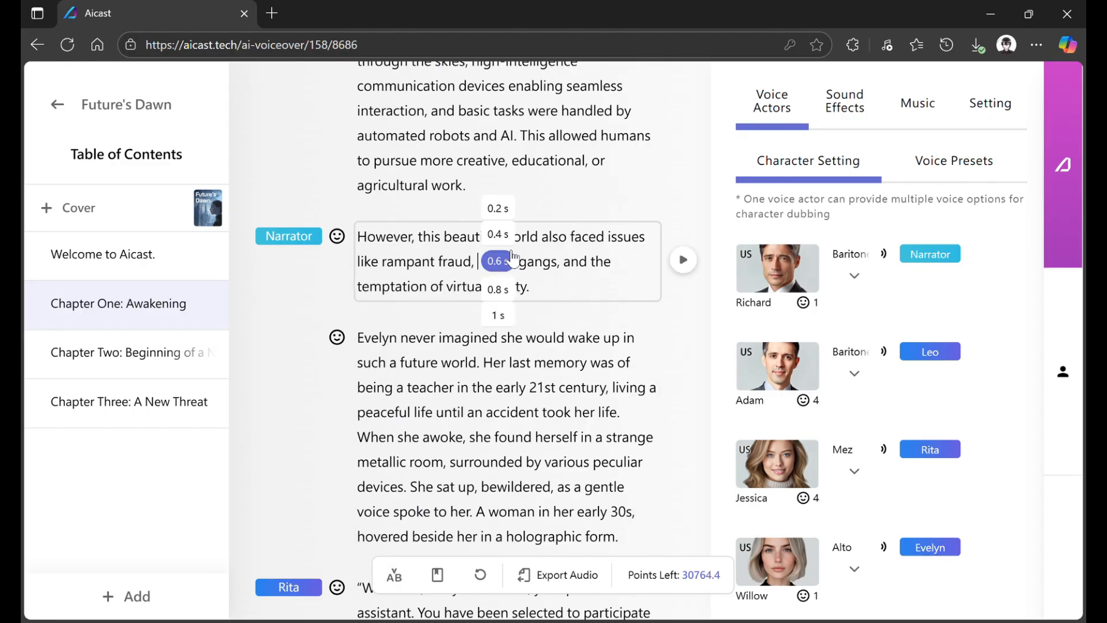
click(499, 234)
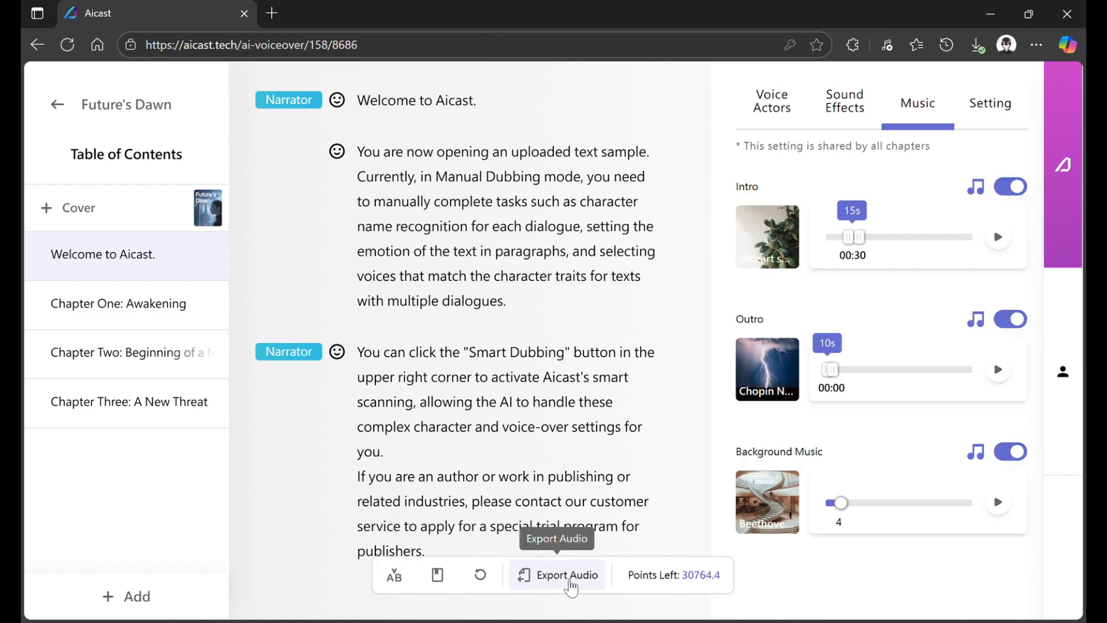
Step: Compare the export cost of the Welcome to Aicast chapter with intro, outro and background music on and off, without downloading
click(554, 574)
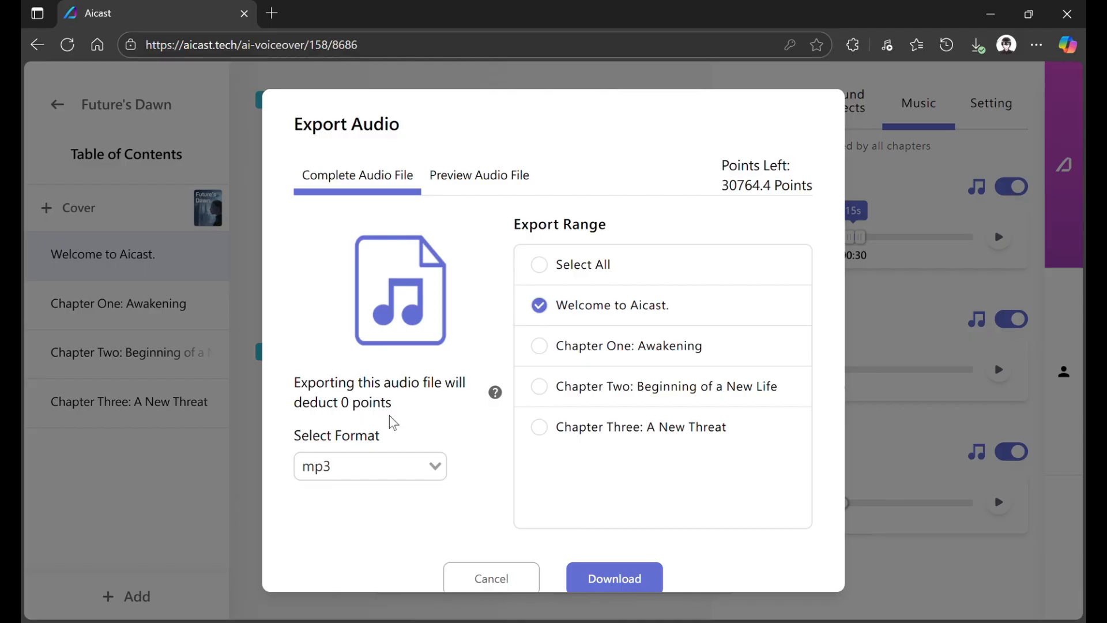
click(517, 574)
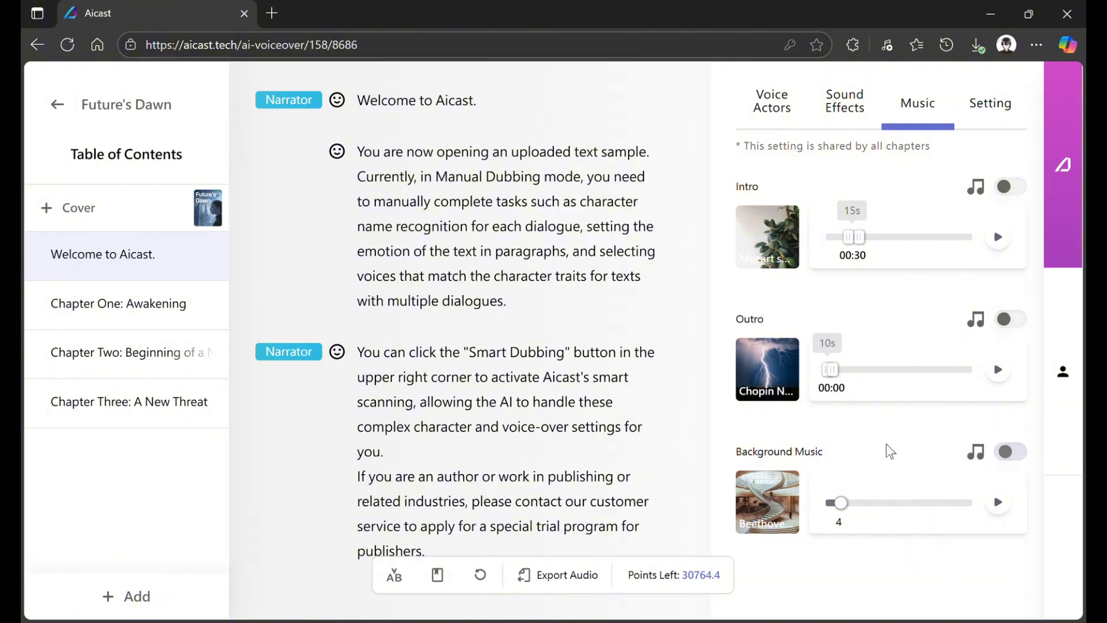
click(539, 574)
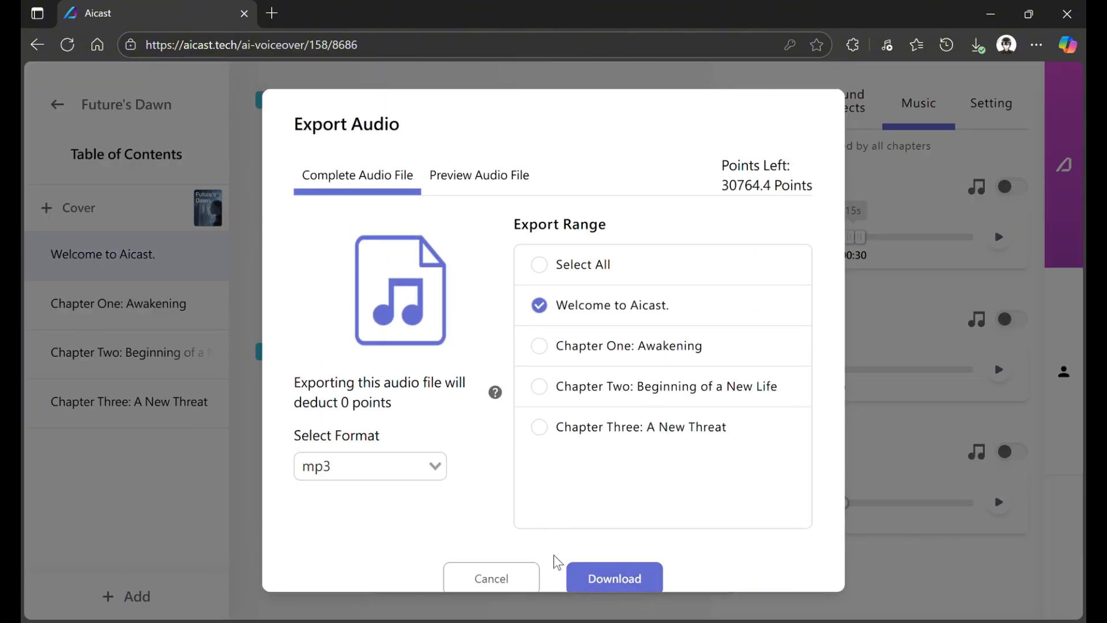
click(490, 578)
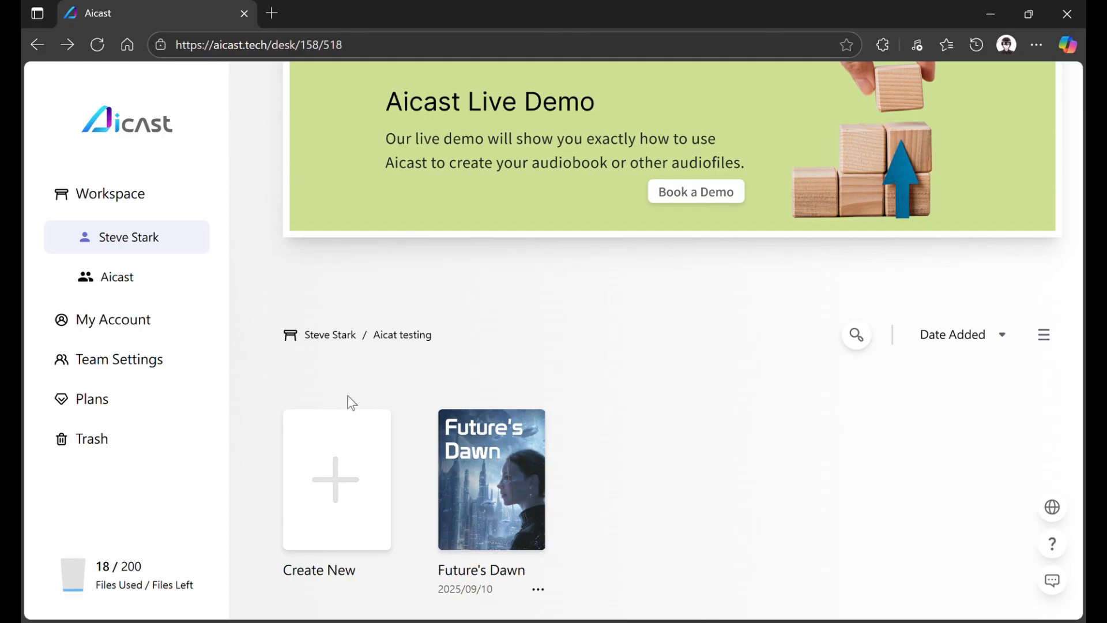
Step: Open the Future's Dawn file at Chapter One and launch the Smart Dubbing AI analysis
click(527, 464)
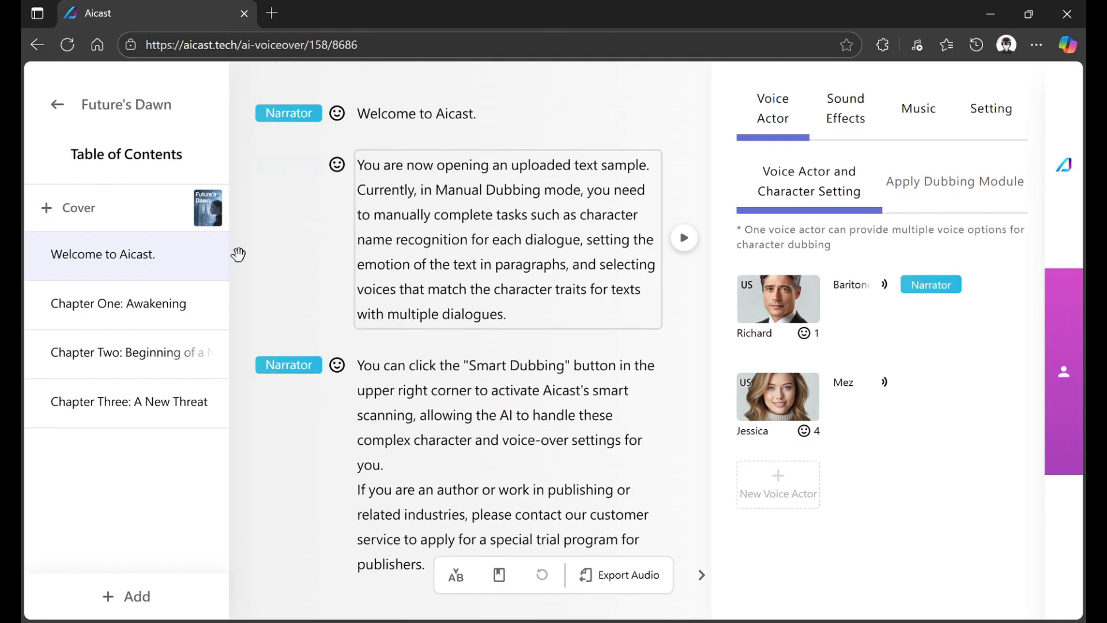
click(171, 315)
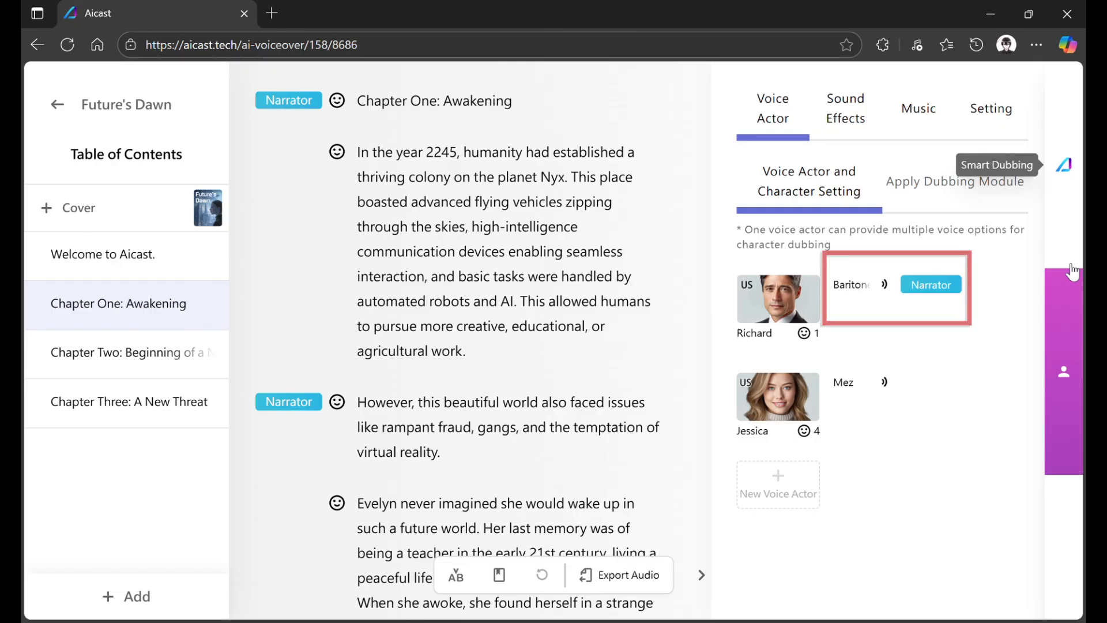
click(1070, 192)
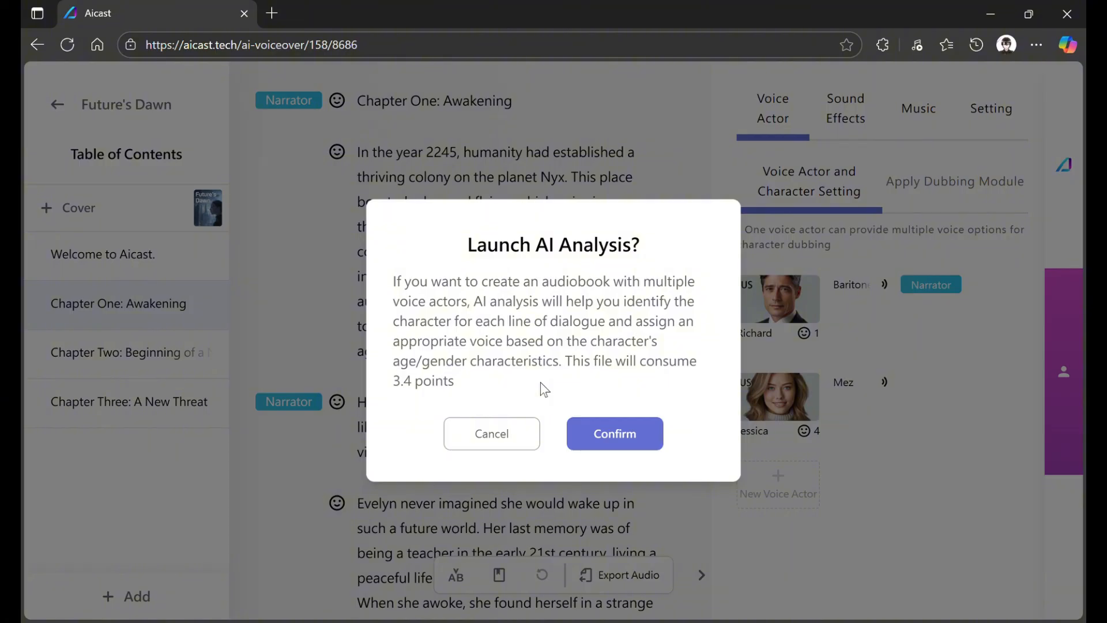
click(630, 431)
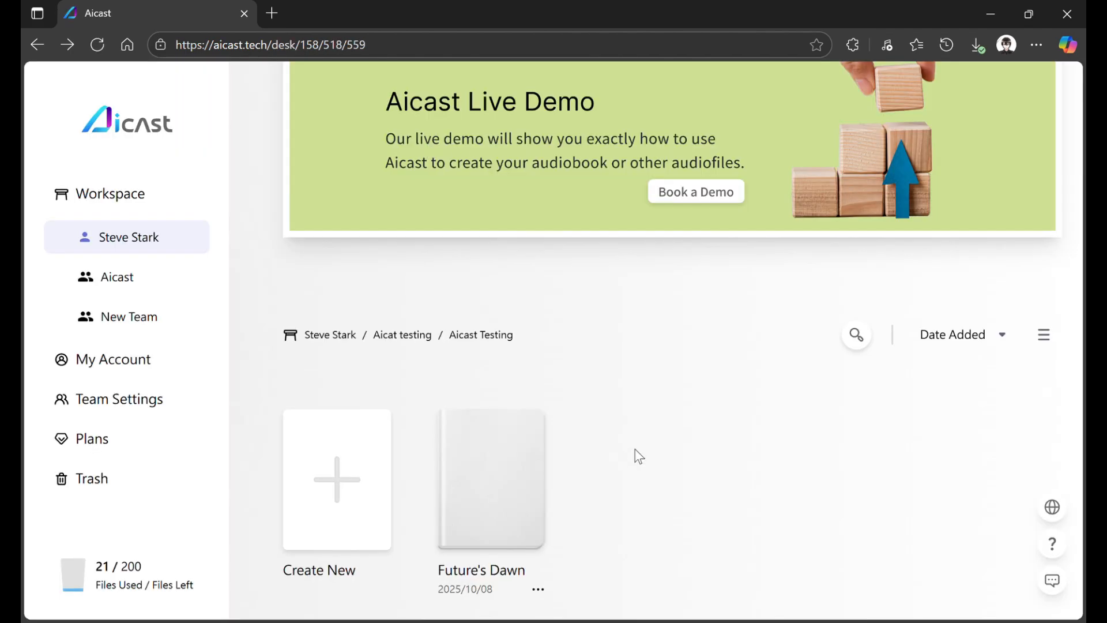
Step: Open the Future's Dawn file in the Aicast Testing folder and run its AI analysis for multiple voice actors
click(504, 440)
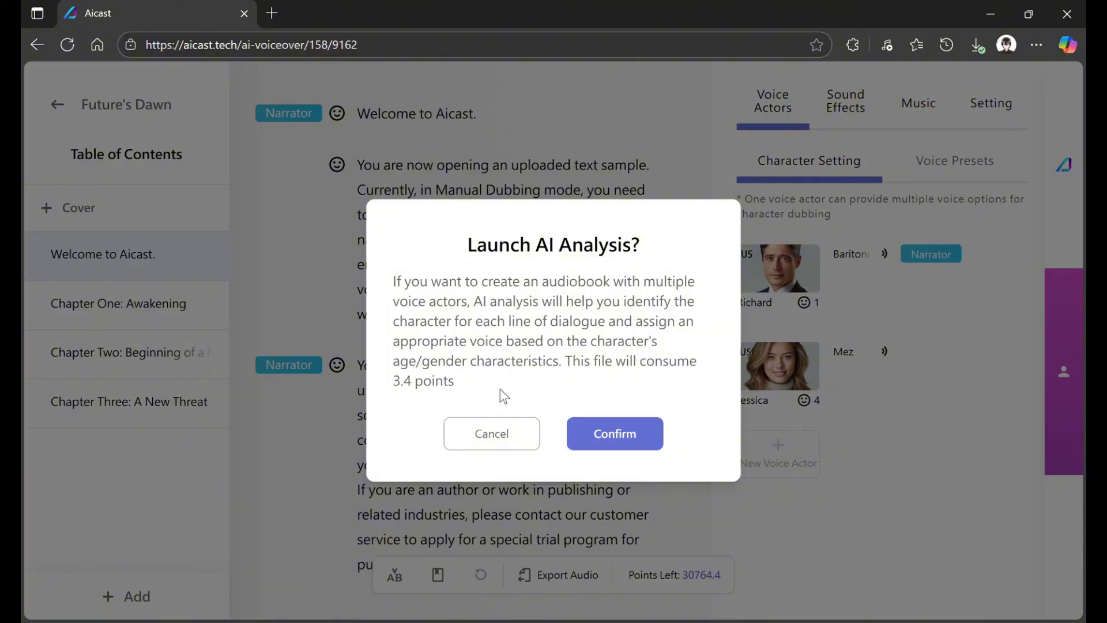
click(578, 425)
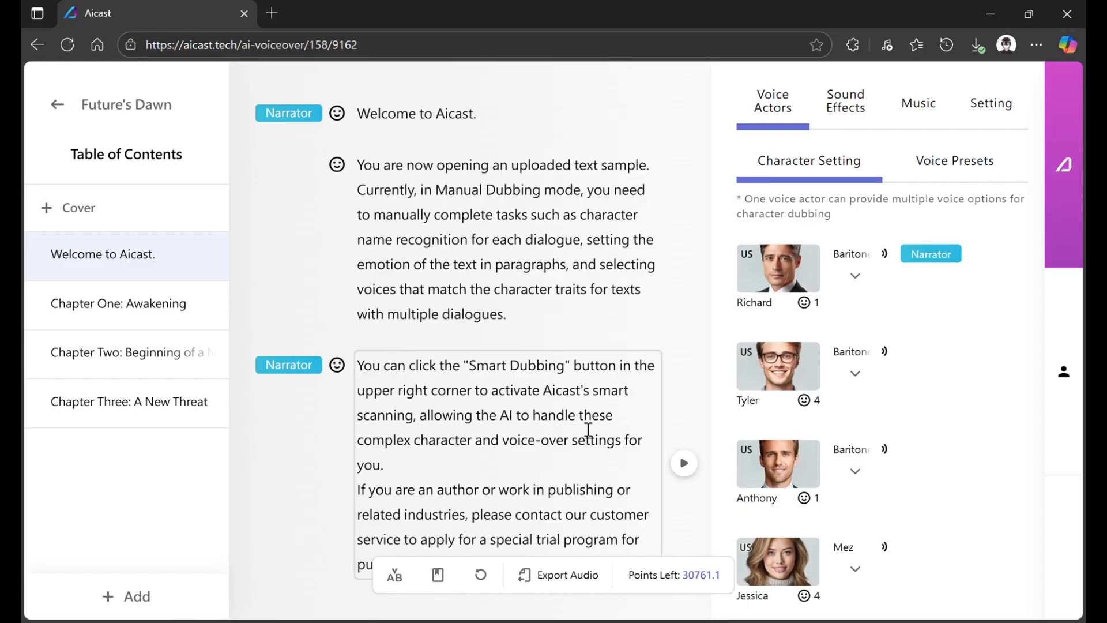
Step: Examine which characters and voice actors are assigned to the dialogue lines in Chapters One, Two and Three
click(149, 319)
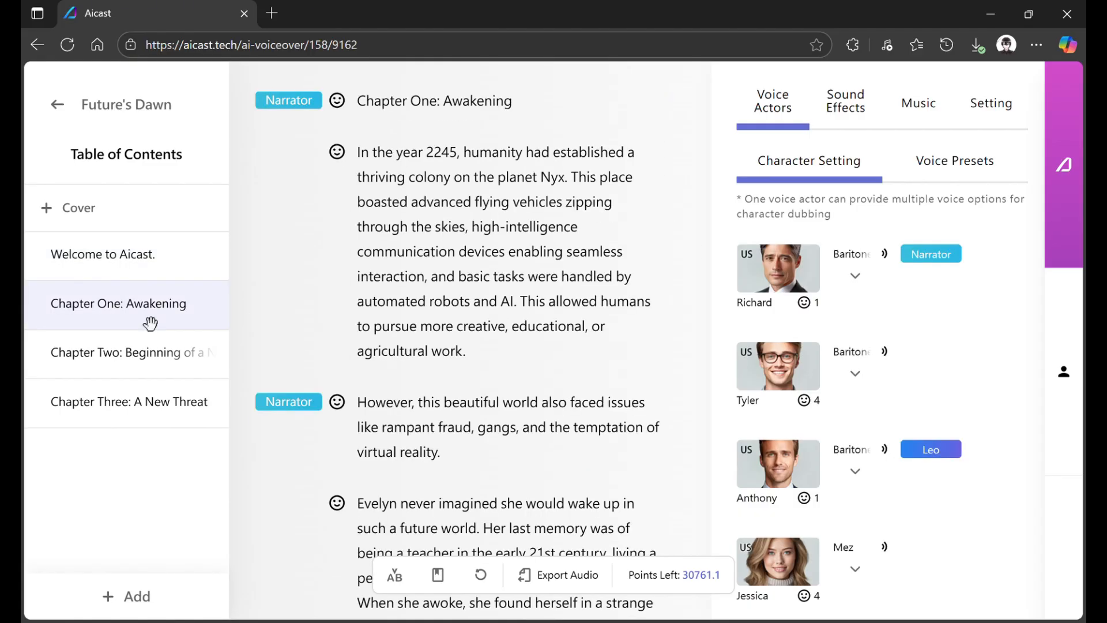
scroll(469, 355, down, 10)
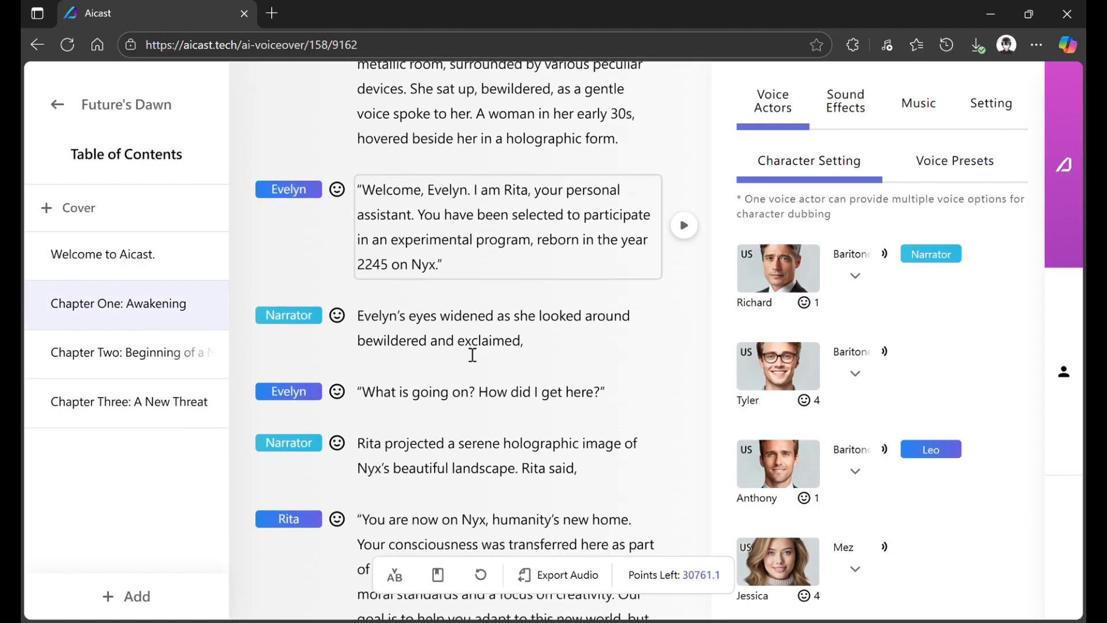
scroll(809, 406, down, 1)
scroll(809, 406, down, 5)
click(183, 364)
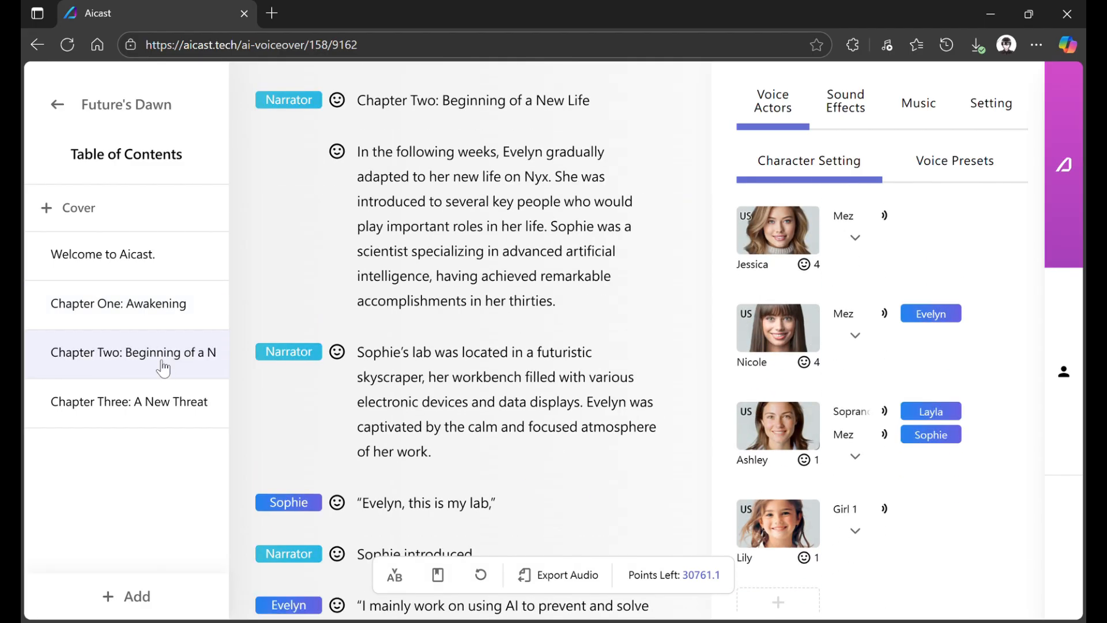
scroll(390, 356, down, 4)
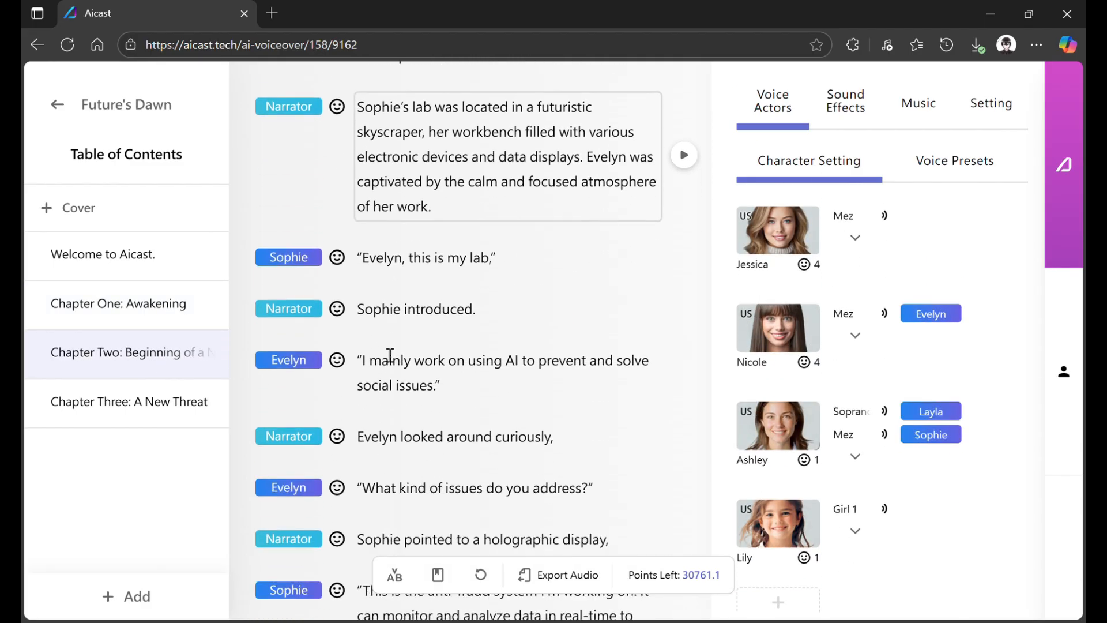
click(151, 405)
scroll(479, 354, down, 6)
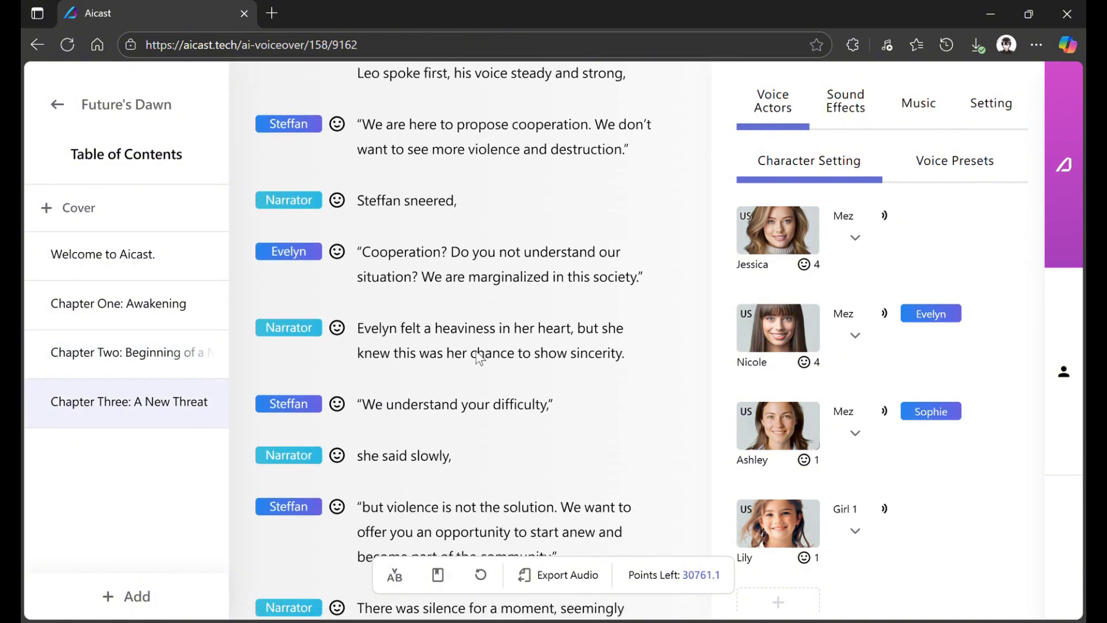
scroll(485, 360, down, 3)
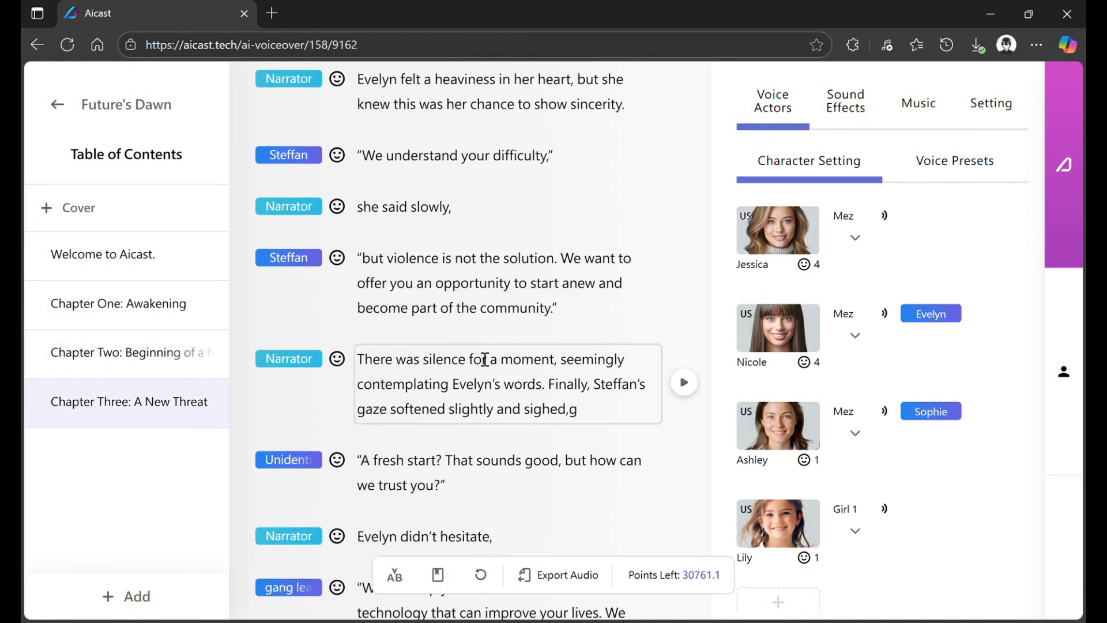
scroll(485, 362, up, 3)
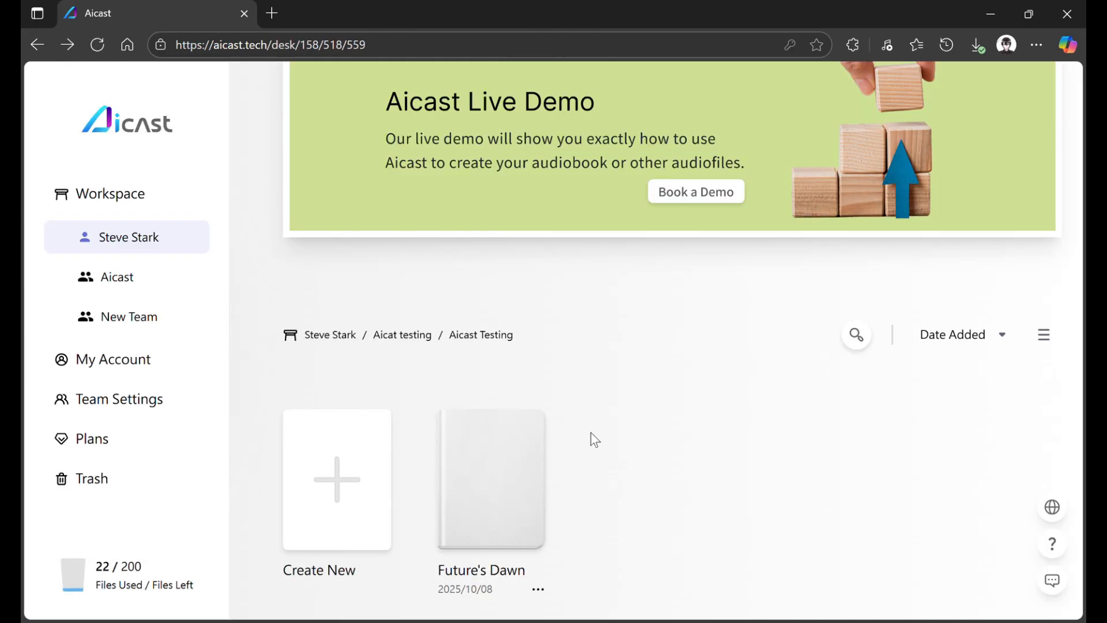
Step: Open the Future's Dawn file in the Aicast Testing folder, decline the AI analysis and switch to Manual Dubbing
click(523, 452)
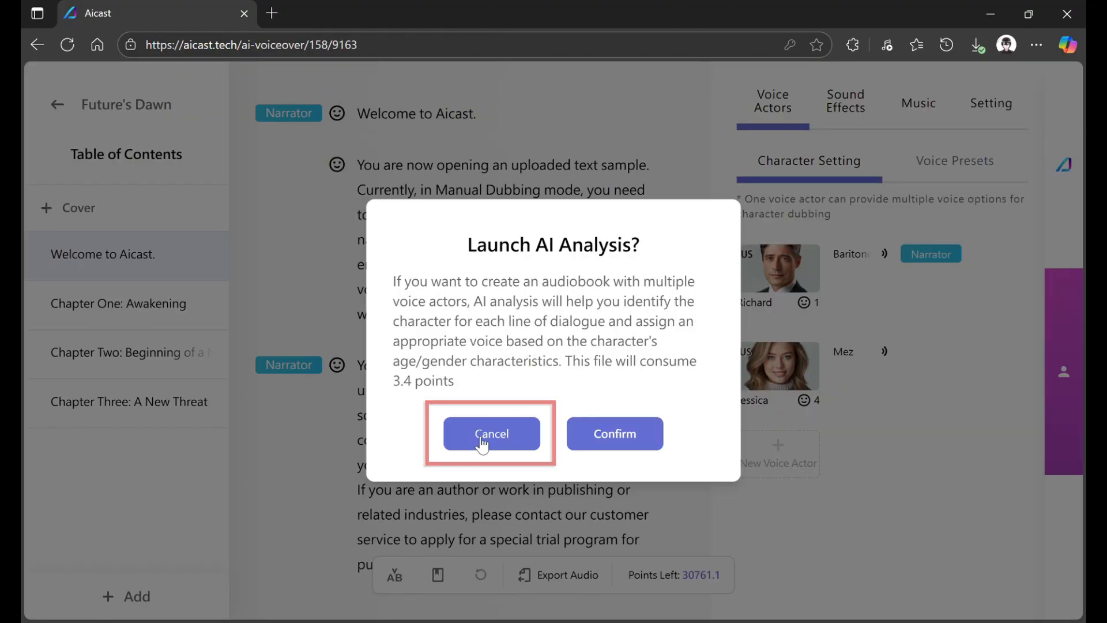
click(506, 445)
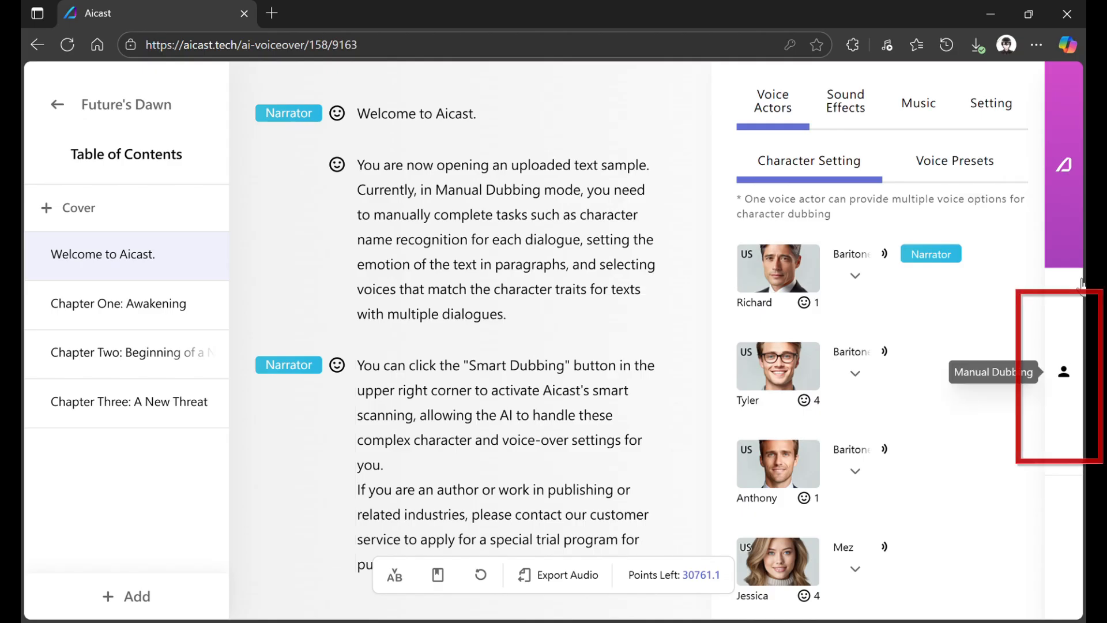
click(1064, 372)
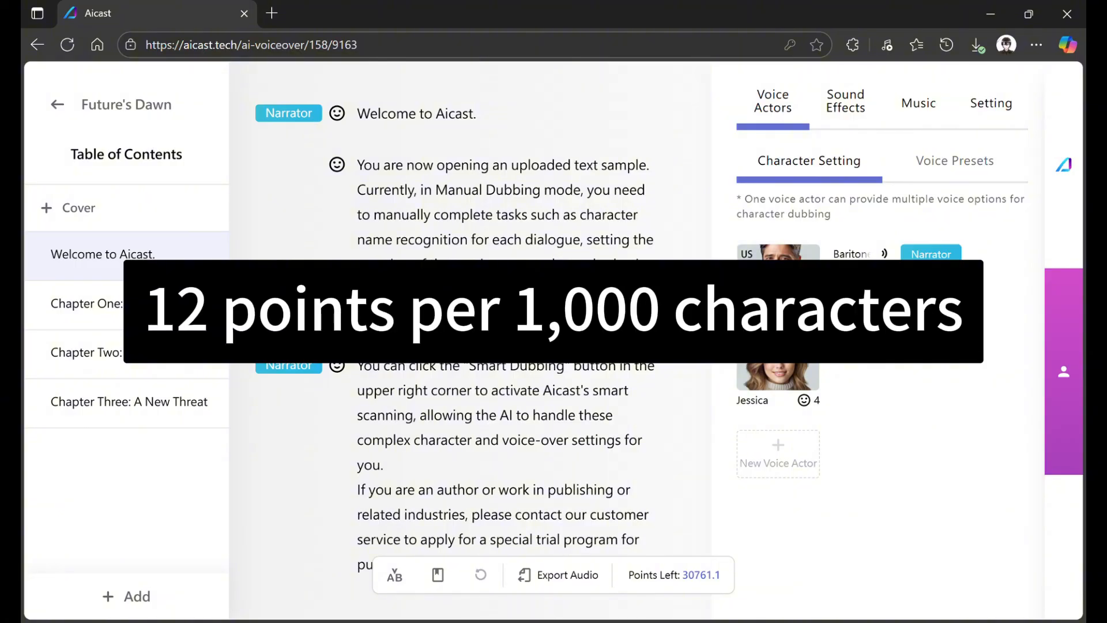
Step: Export and download the audio of Chapter One: Awakening in Manual Dubbing mode
click(134, 326)
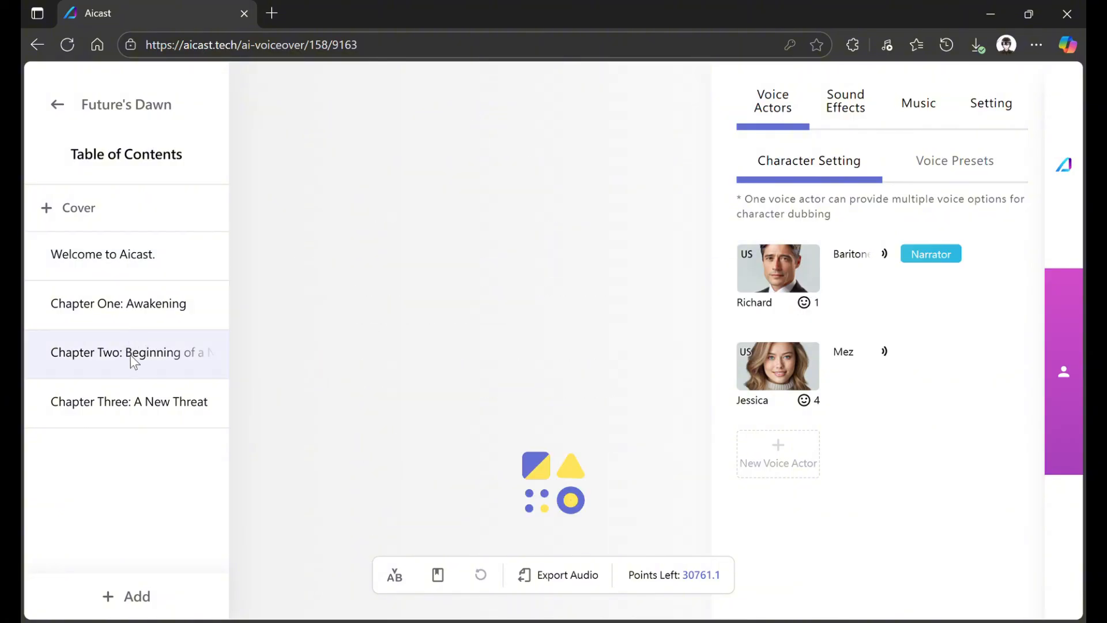
click(558, 575)
click(634, 576)
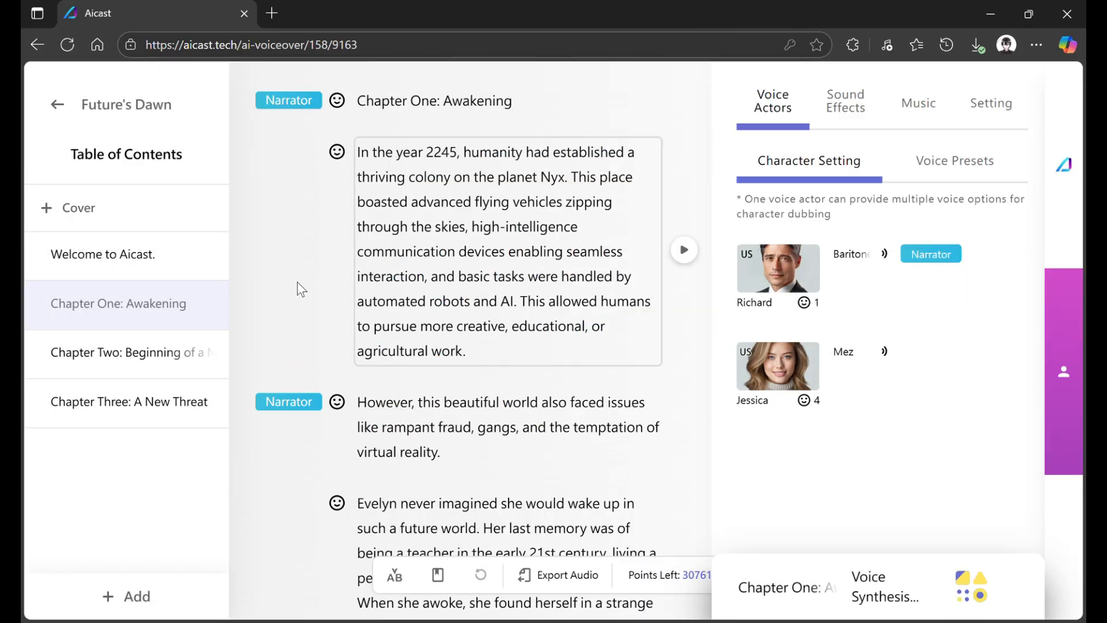
Step: Return to the Aicast Testing folder and review the usage record of the Future's Dawn file
key(alt+Left)
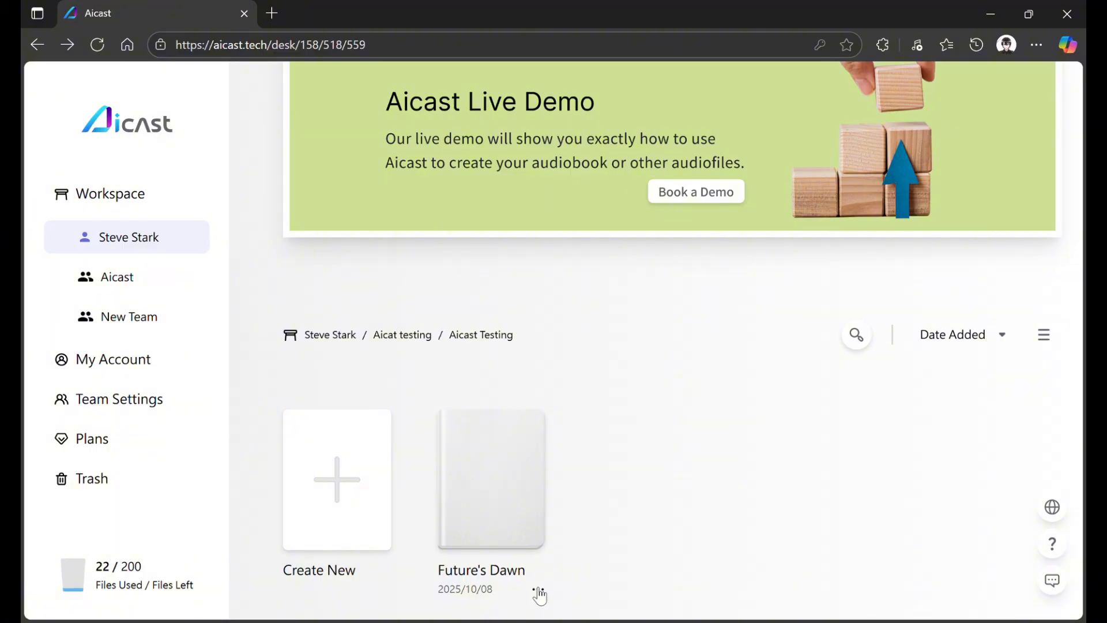
click(538, 591)
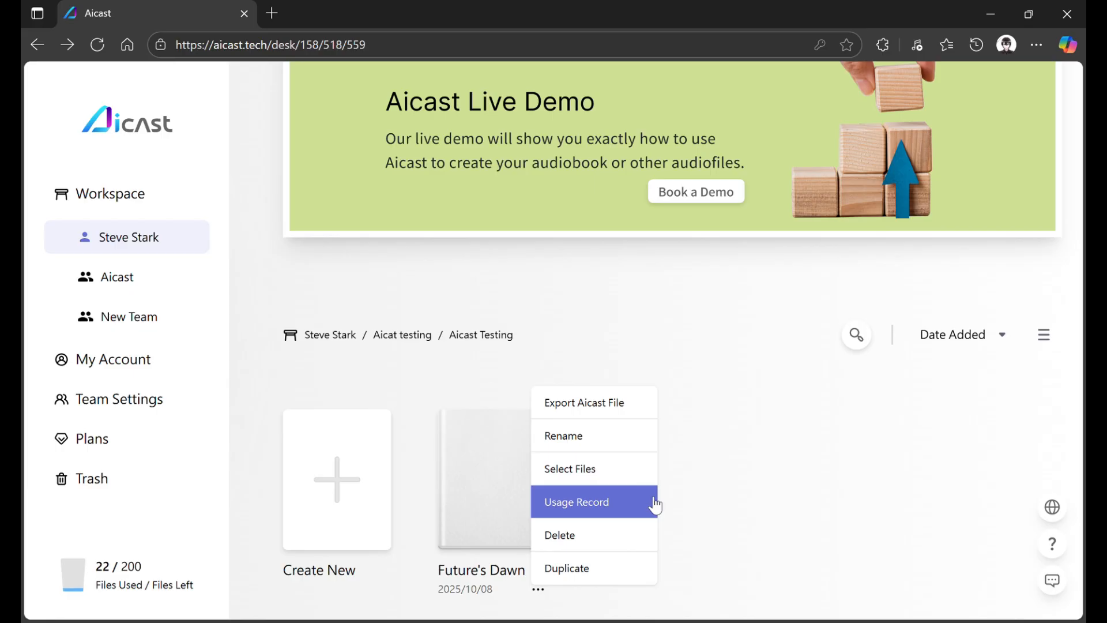
click(655, 505)
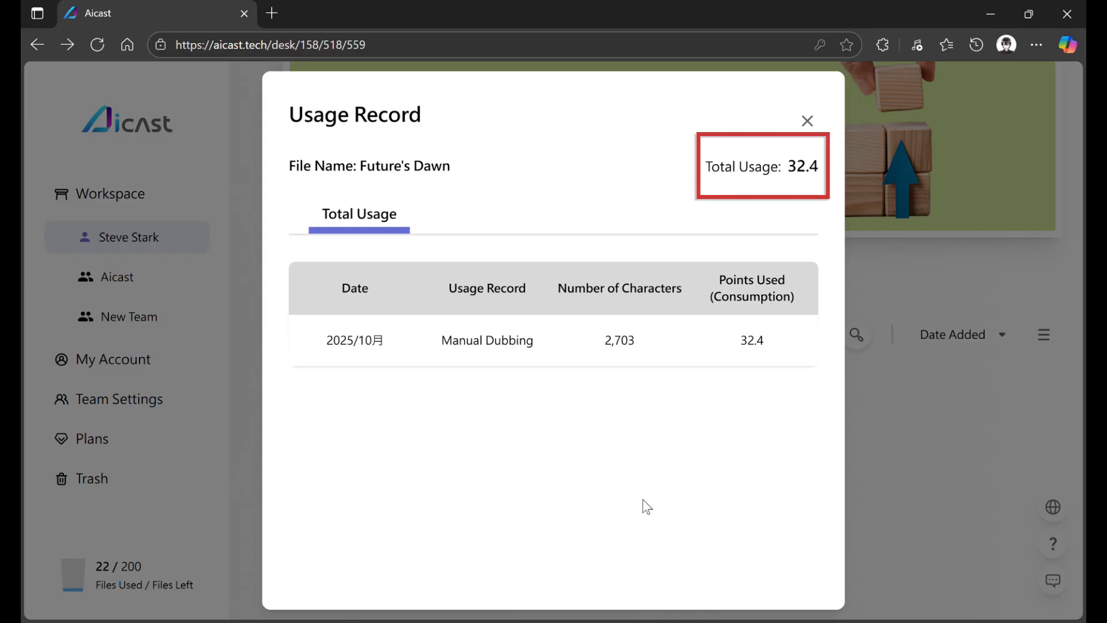
click(808, 122)
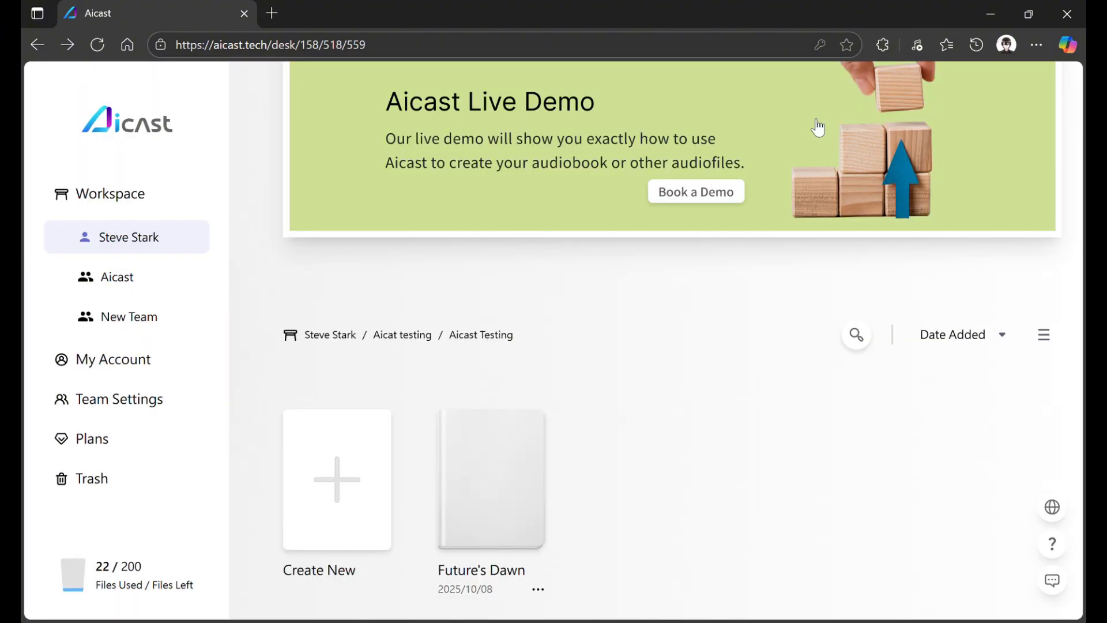
Step: Review the points used per month and feature in the account's usage history, from the newest entries to the oldest
click(138, 366)
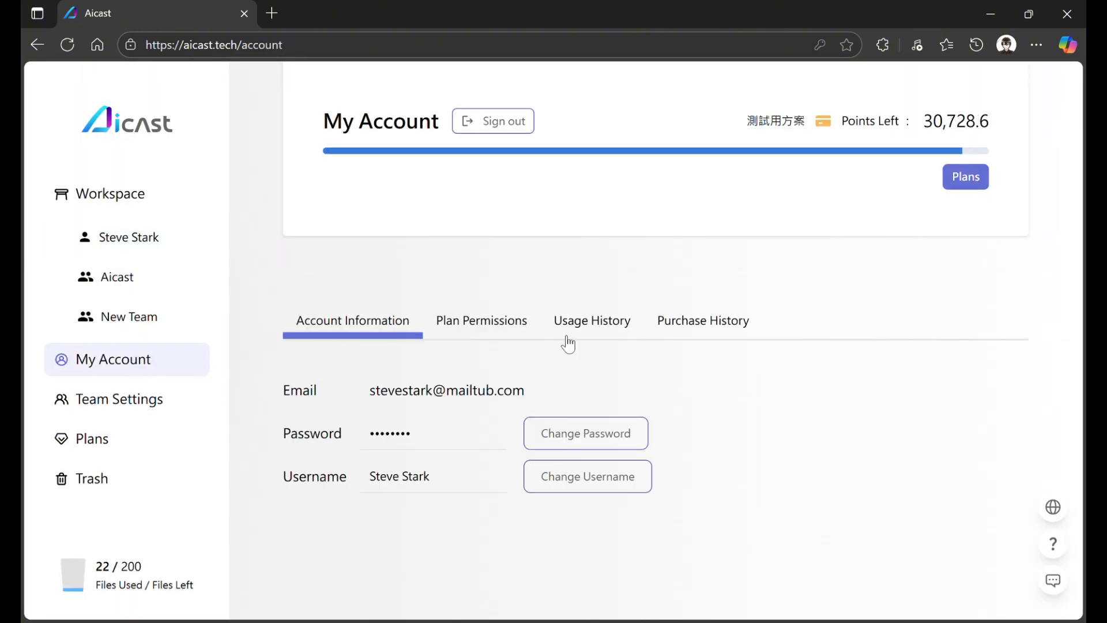
click(600, 333)
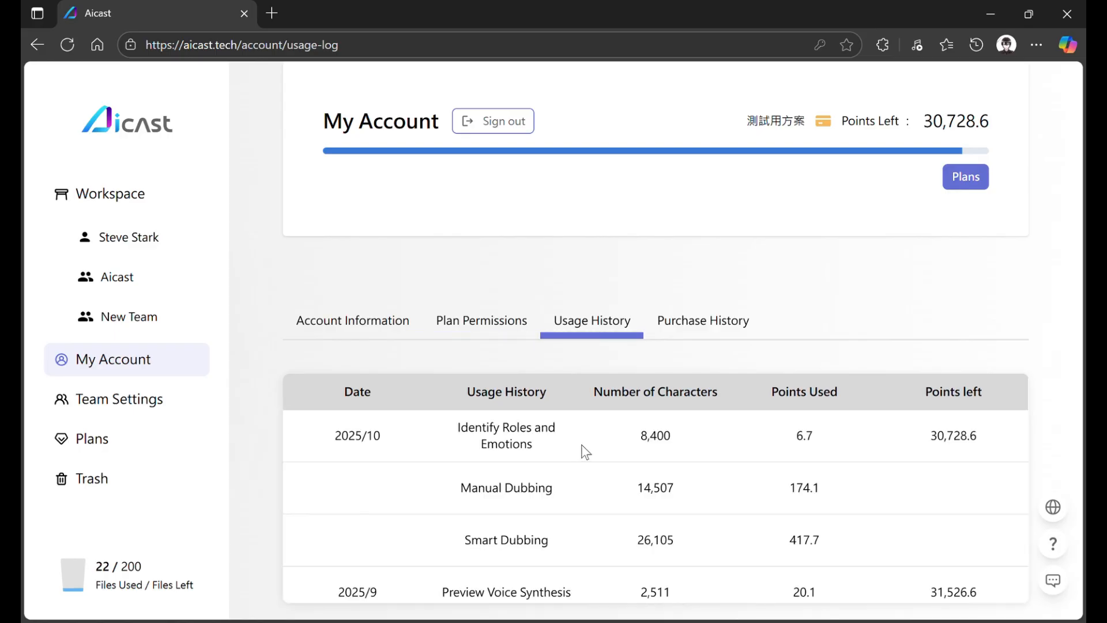
scroll(581, 444, down, 5)
scroll(581, 444, down, 2)
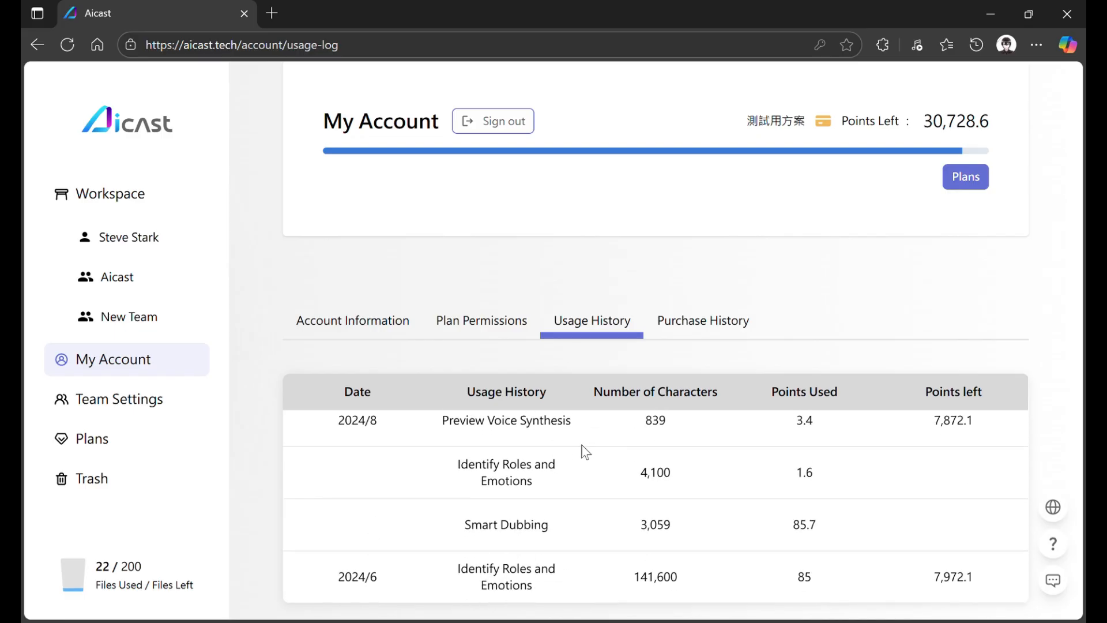
scroll(581, 444, up, 10)
scroll(585, 451, up, 1)
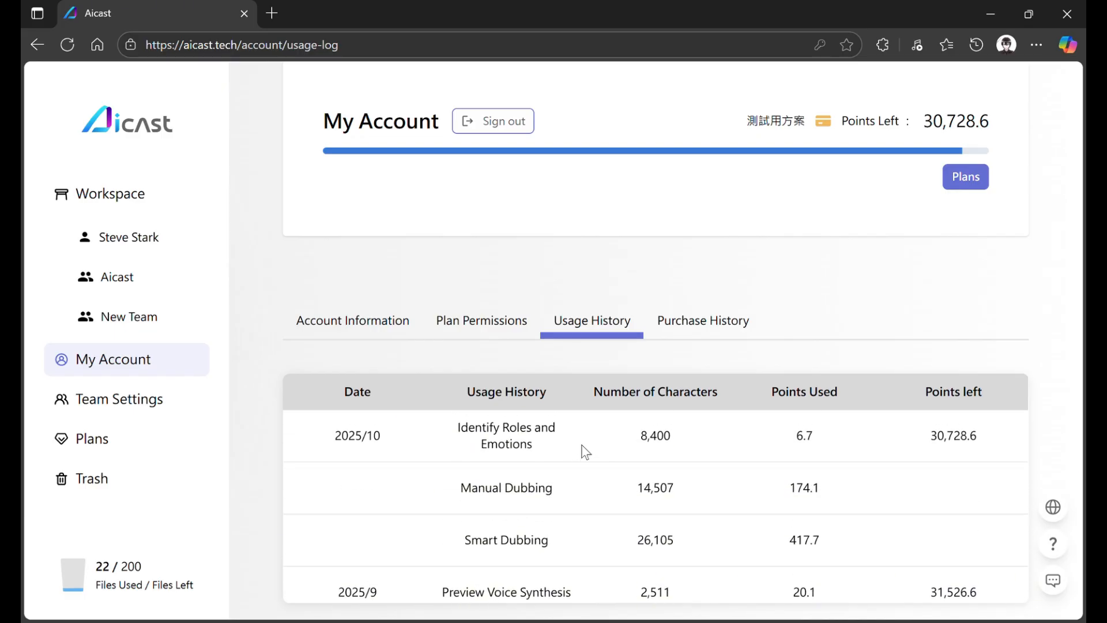